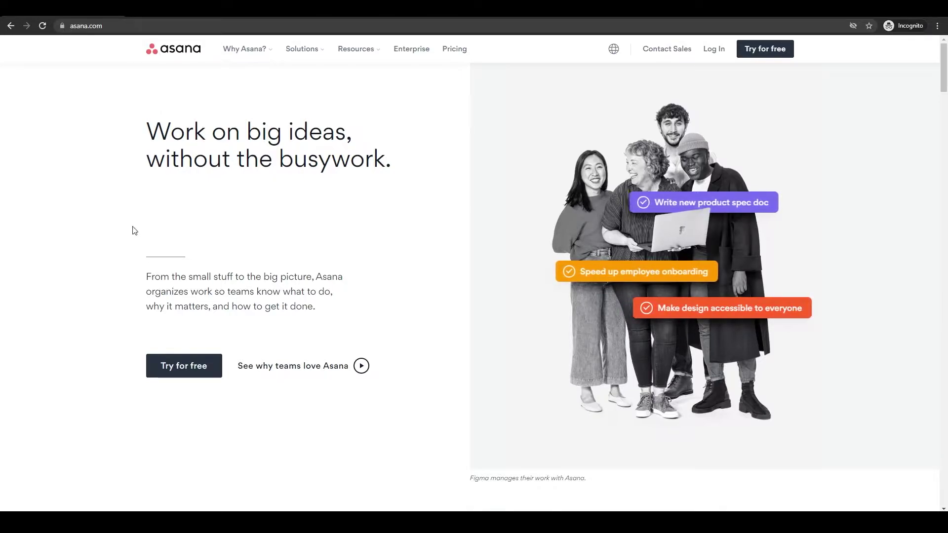
# Step: Look through the homepage's project management section, covering the list view, timeline and boards
pyautogui.scroll(-3, 135, 231)
pyautogui.scroll(-5, 134, 230)
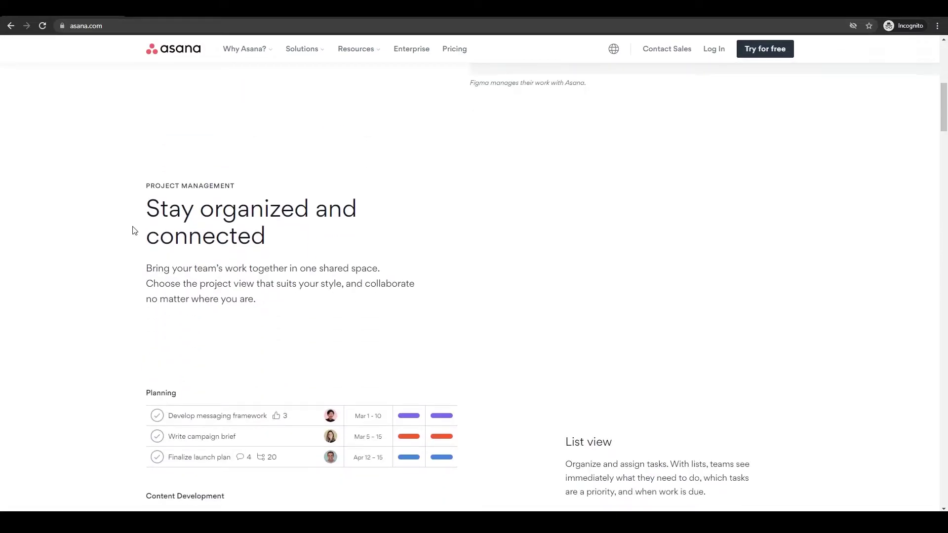
pyautogui.scroll(-4, 135, 231)
pyautogui.scroll(4, 271, 298)
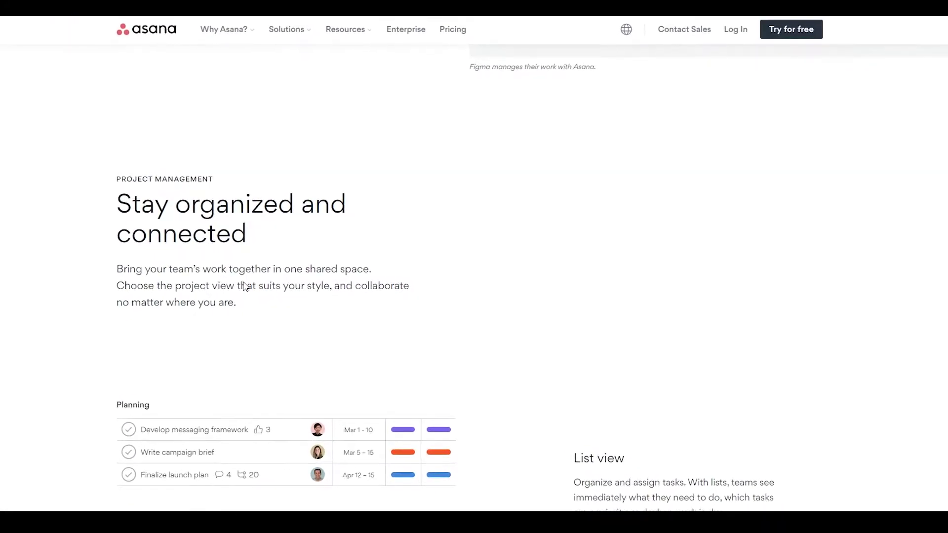
pyautogui.scroll(-5, 307, 220)
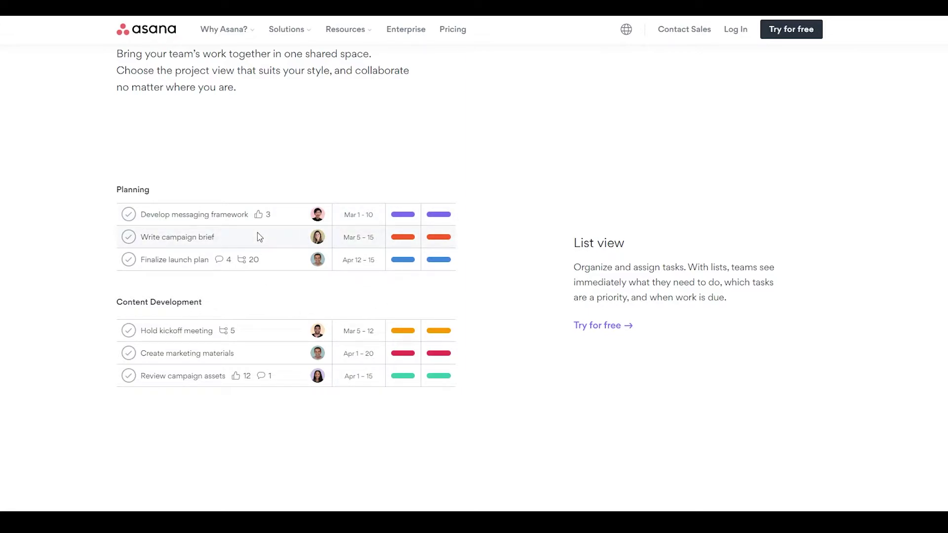
pyautogui.scroll(-10, 360, 215)
pyautogui.scroll(-2, 548, 306)
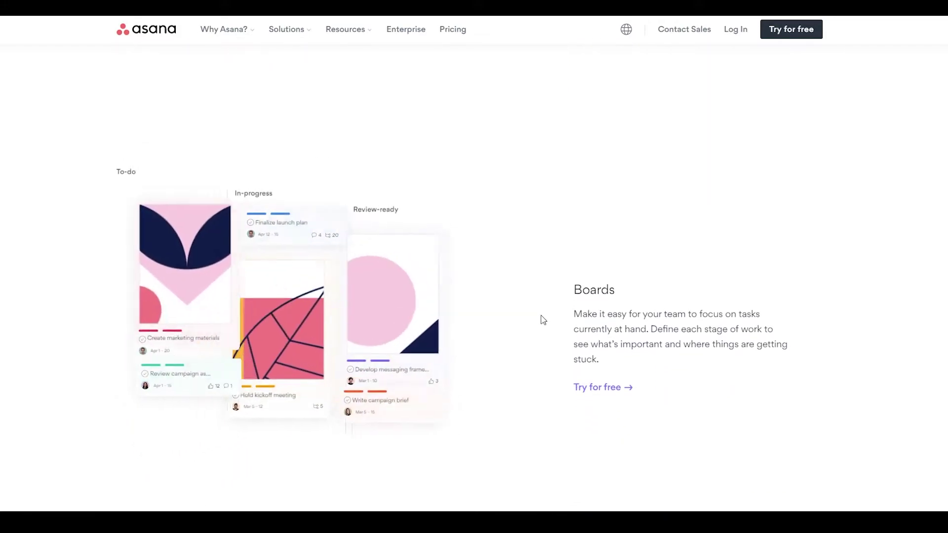
pyautogui.scroll(6, 542, 319)
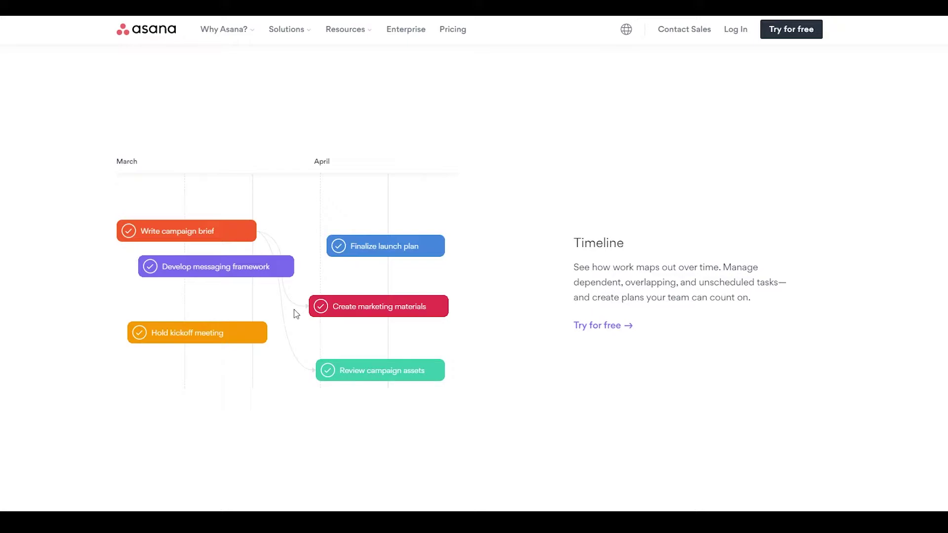
pyautogui.scroll(-8, 375, 282)
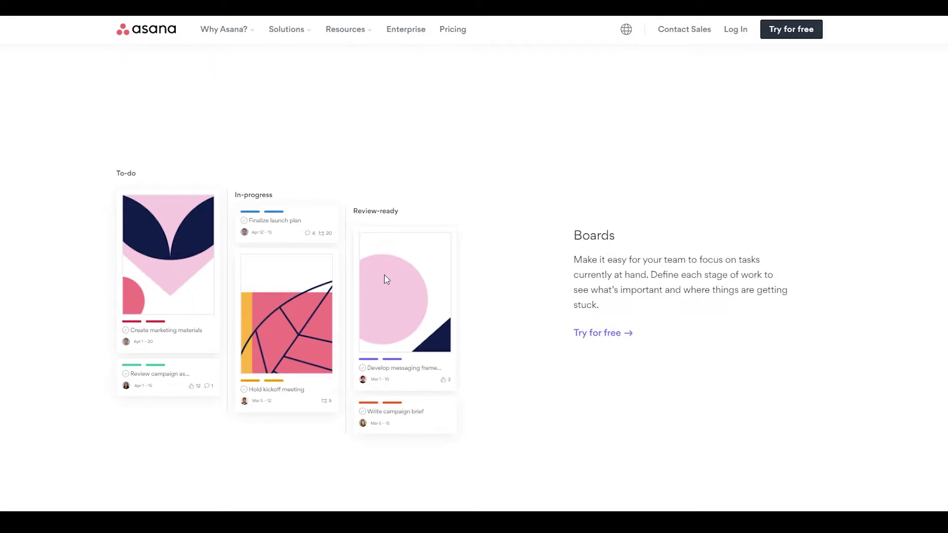
# Step: Examine the homepage sections on automating routine work and on app integrations, down to the closing free-trial offer
pyautogui.scroll(-10, 387, 280)
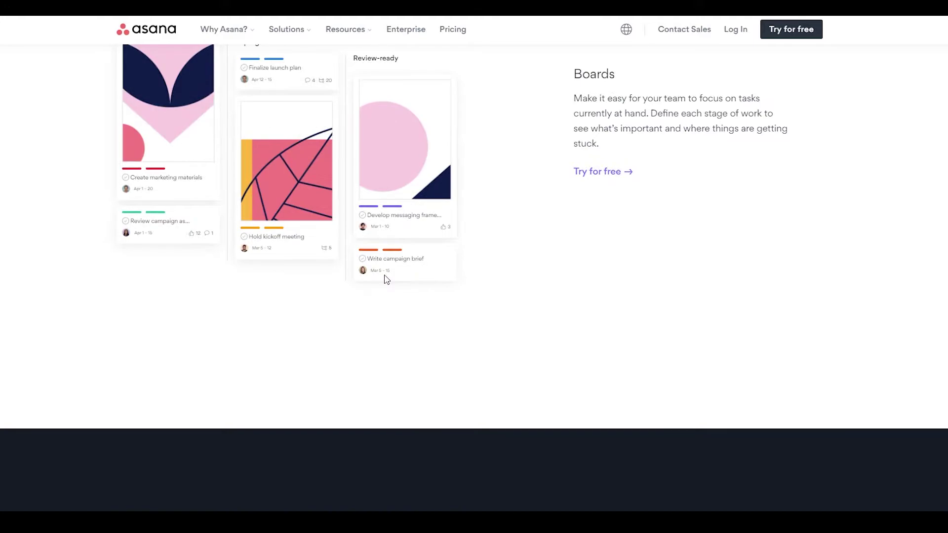
pyautogui.scroll(2, 386, 279)
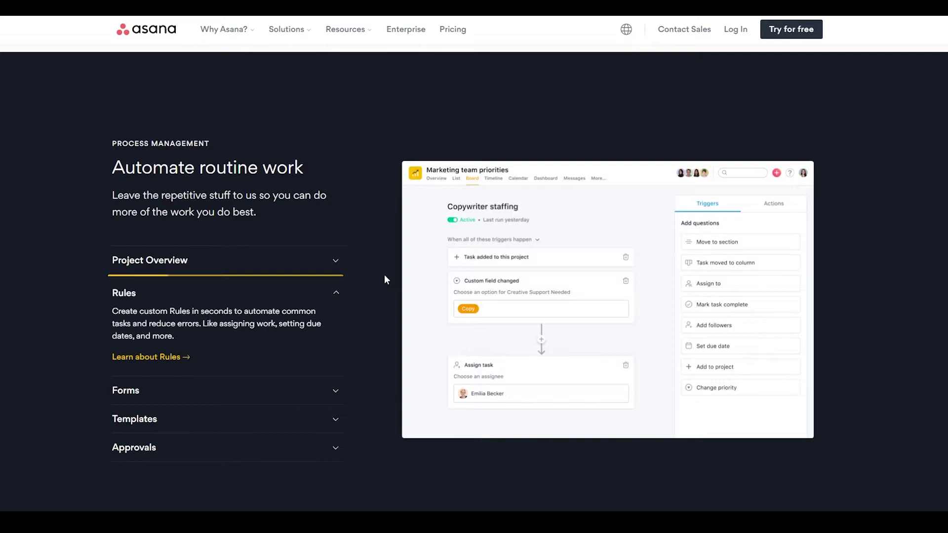
pyautogui.scroll(-10, 341, 252)
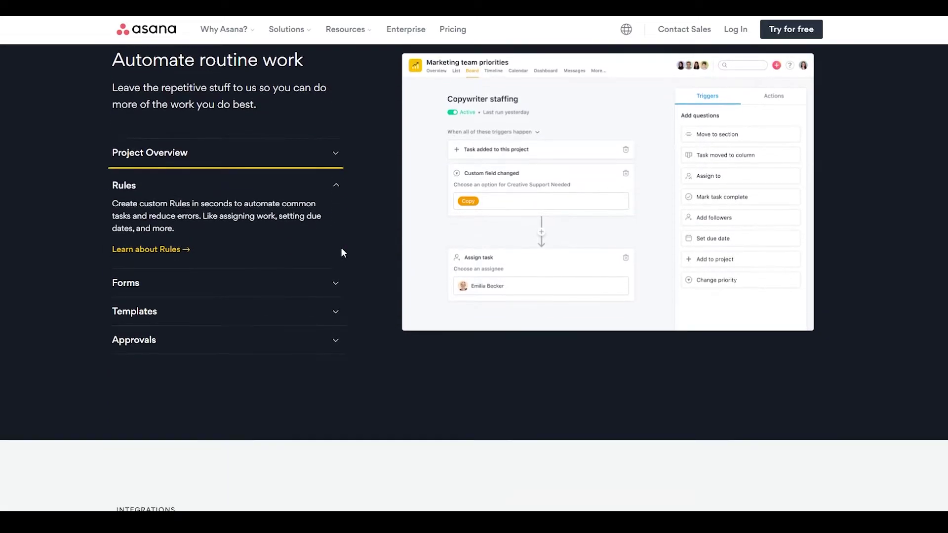
pyautogui.scroll(10, 340, 252)
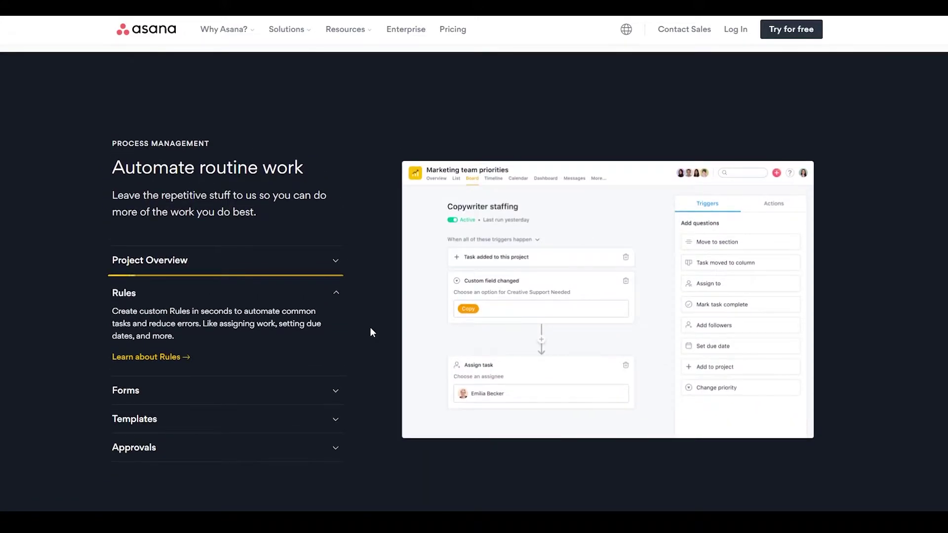
pyautogui.scroll(-10, 370, 331)
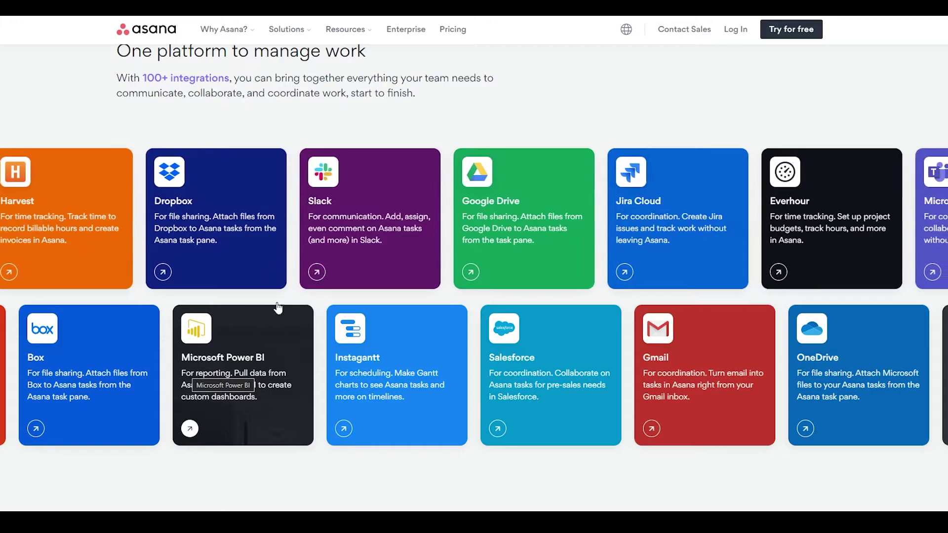
pyautogui.scroll(-12, 281, 320)
pyautogui.scroll(-4, 269, 264)
pyautogui.scroll(5, 479, 287)
pyautogui.scroll(-10, 372, 299)
pyautogui.scroll(5, 372, 299)
pyautogui.scroll(3, 371, 299)
pyautogui.scroll(-15, 362, 229)
pyautogui.scroll(-6, 318, 274)
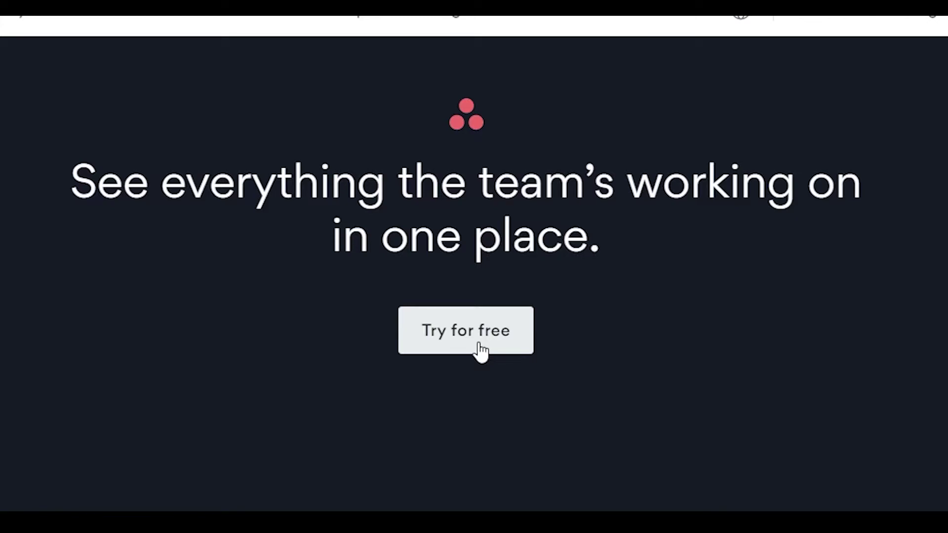
# Step: Sign up for the free trial with the account e-mail address and verify it by continuing with Google
pyautogui.click(480, 346)
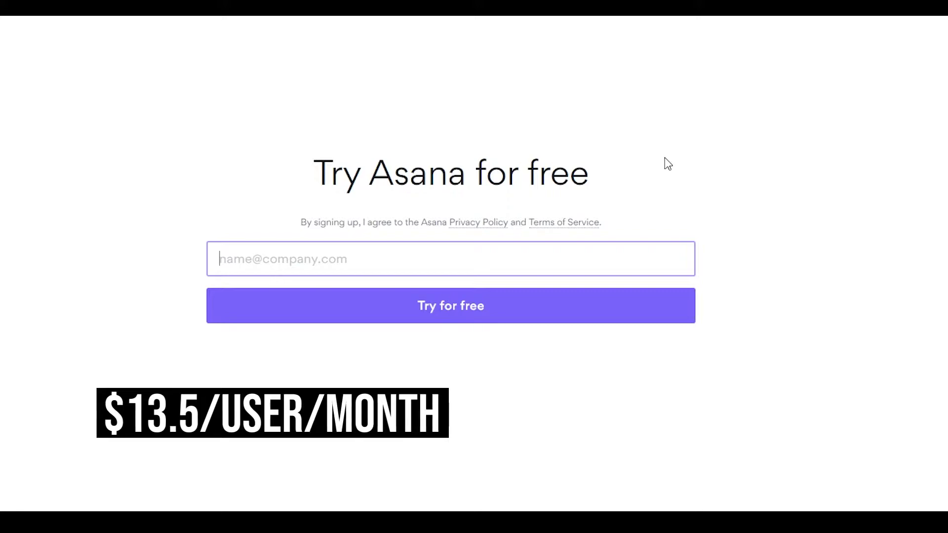
pyautogui.click(324, 264)
pyautogui.click(276, 297)
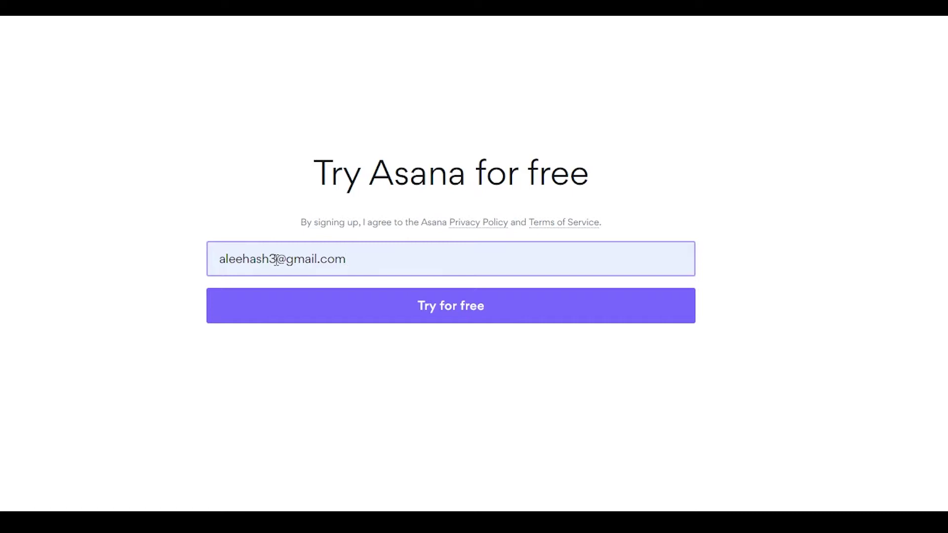
pyautogui.click(463, 317)
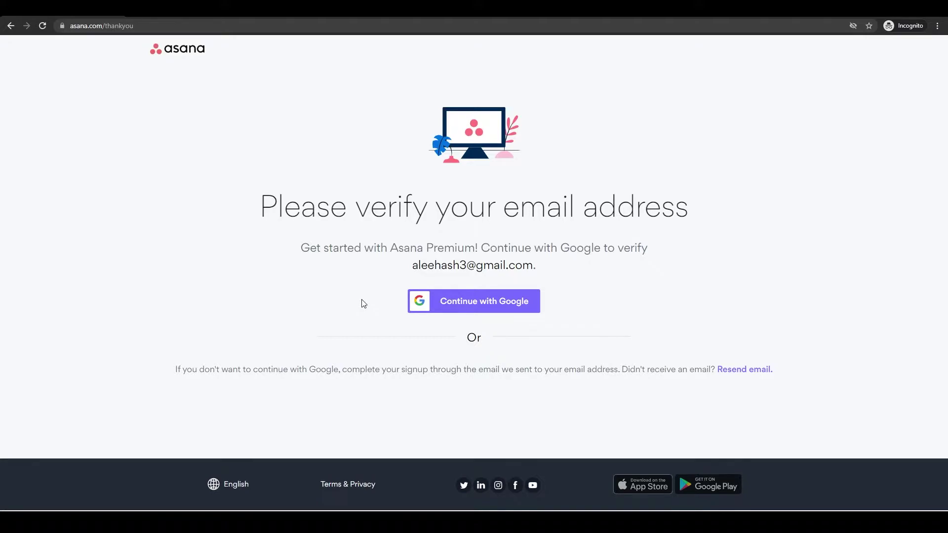
pyautogui.click(457, 310)
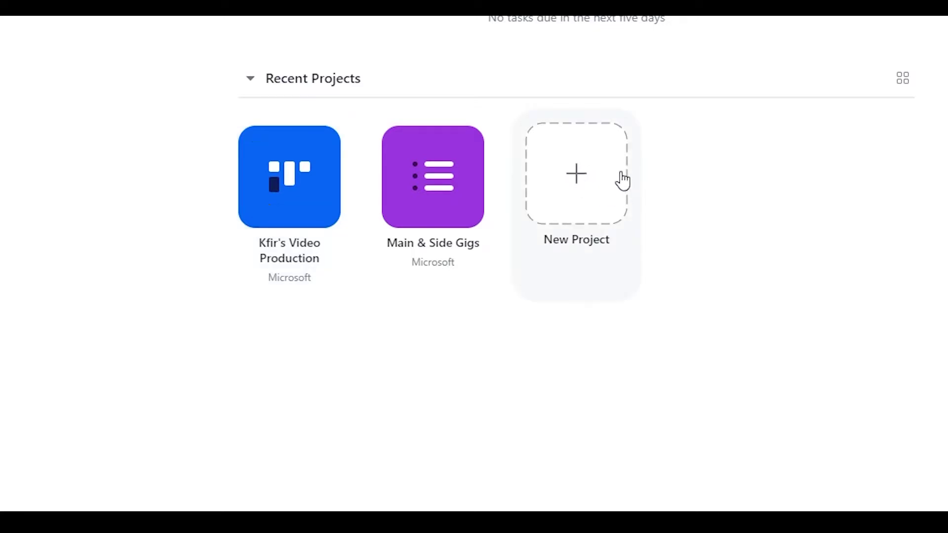
# Step: Start a new project from a template and browse the general template library
pyautogui.click(572, 181)
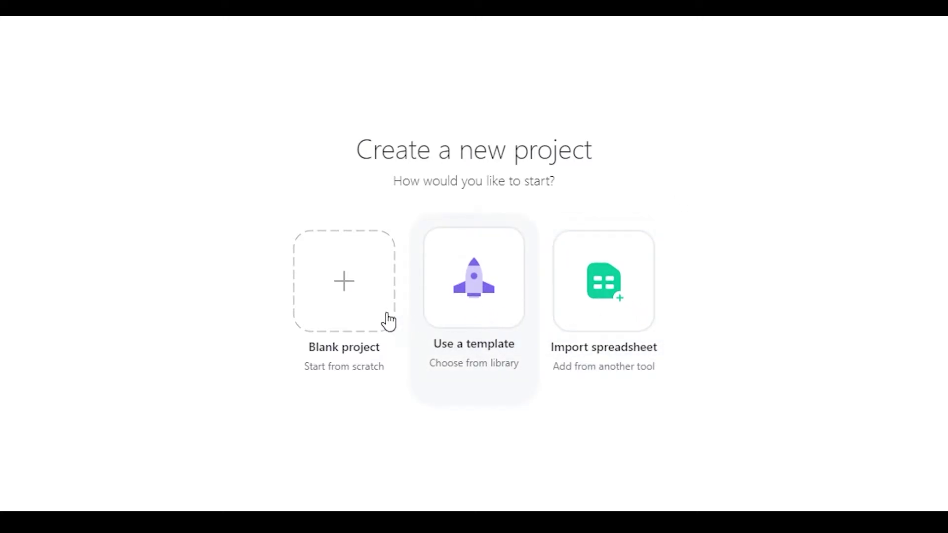
pyautogui.click(464, 309)
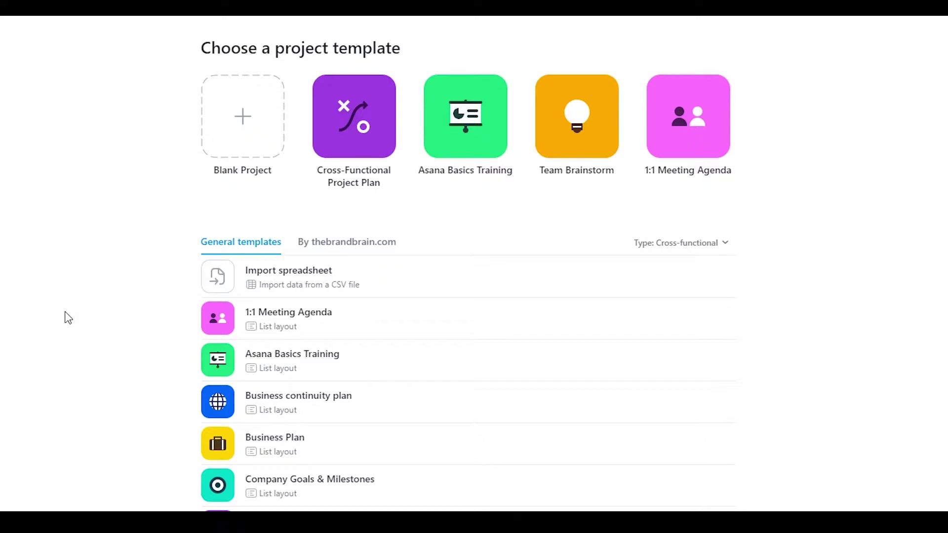
pyautogui.scroll(-10, 332, 277)
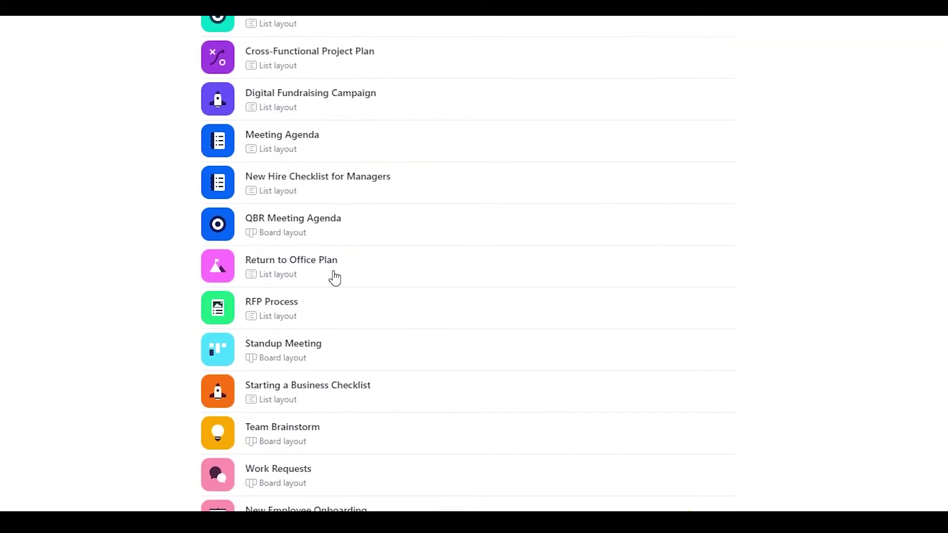
pyautogui.scroll(10, 450, 398)
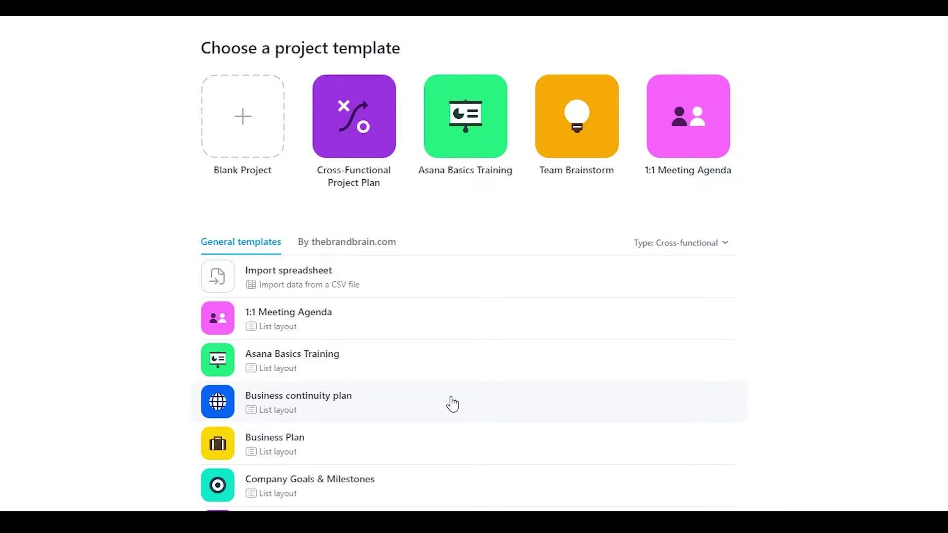
# Step: Preview the Cross-Functional Project Plan and Asana Basics Training templates, and use Cross-Functional Project Plan for the project
pyautogui.click(364, 152)
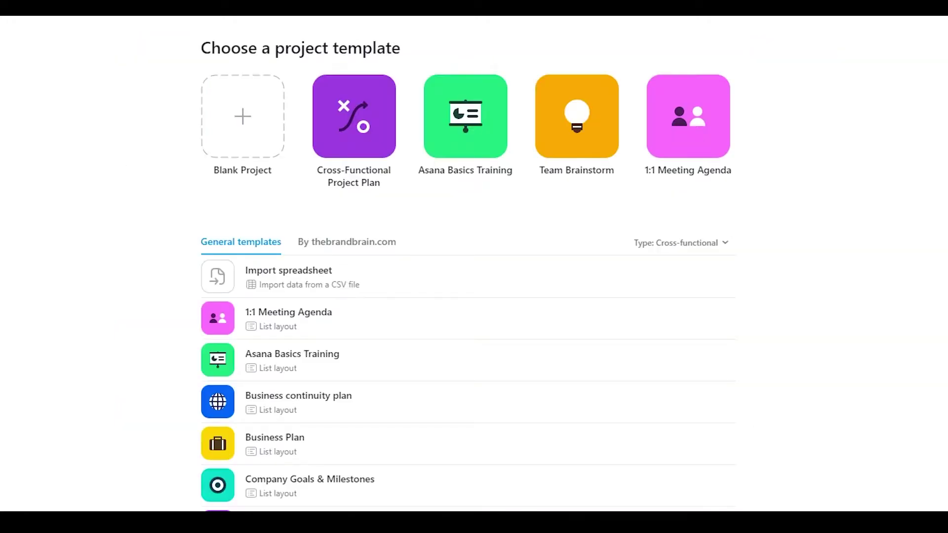
pyautogui.click(478, 124)
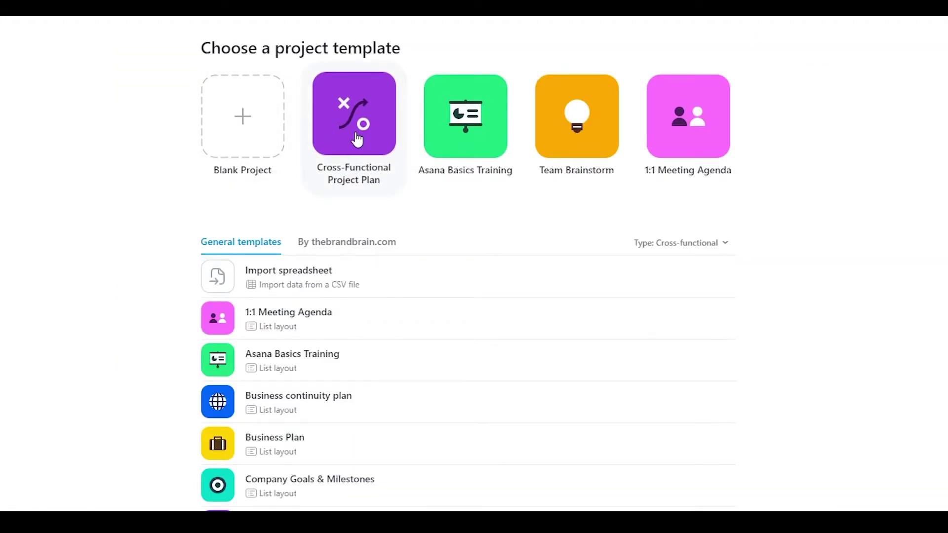
pyautogui.click(357, 140)
pyautogui.click(800, 56)
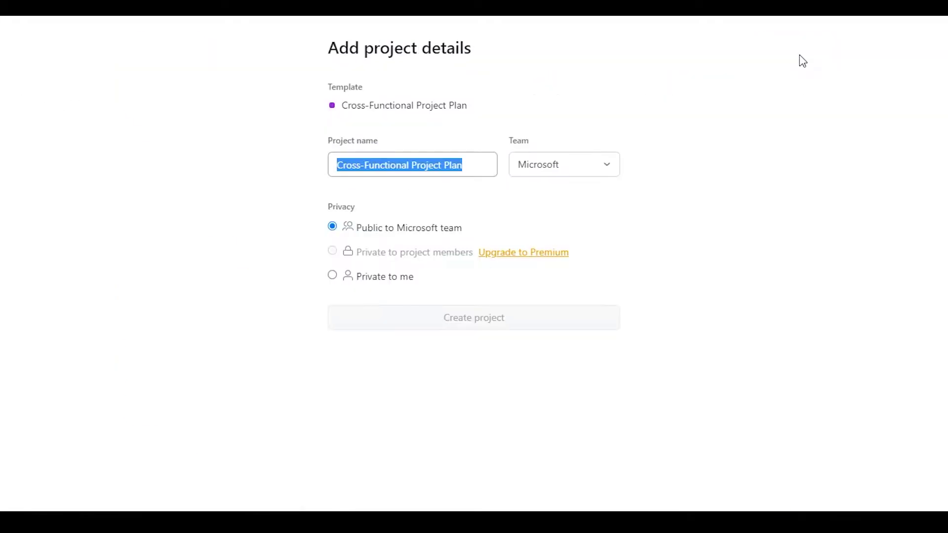
# Step: Name the project MAINSTREAM COMMERCIALS and create it in the Microsoft team with privacy left public to that team
pyautogui.click(457, 165)
pyautogui.moveTo(479, 165); pyautogui.dragTo(306, 189)
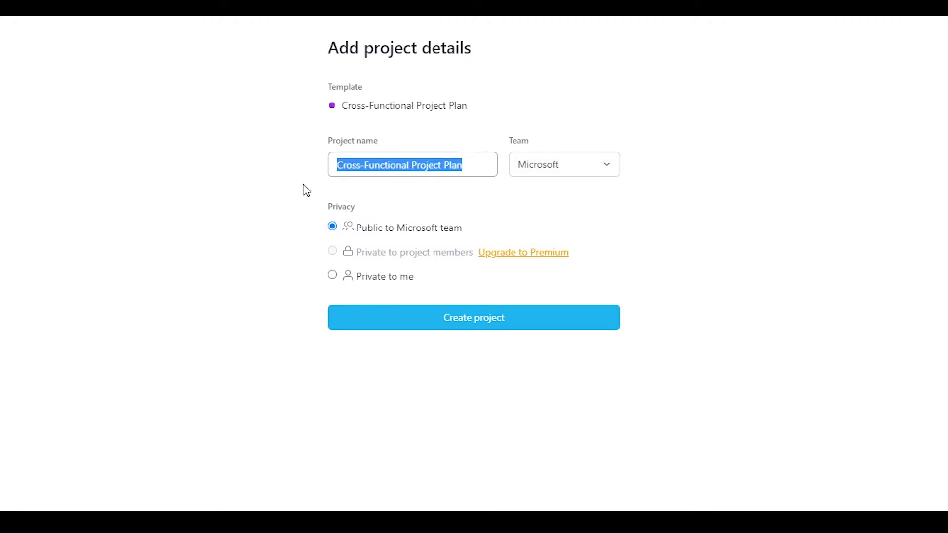
pyautogui.write('MAINSTREAM ')
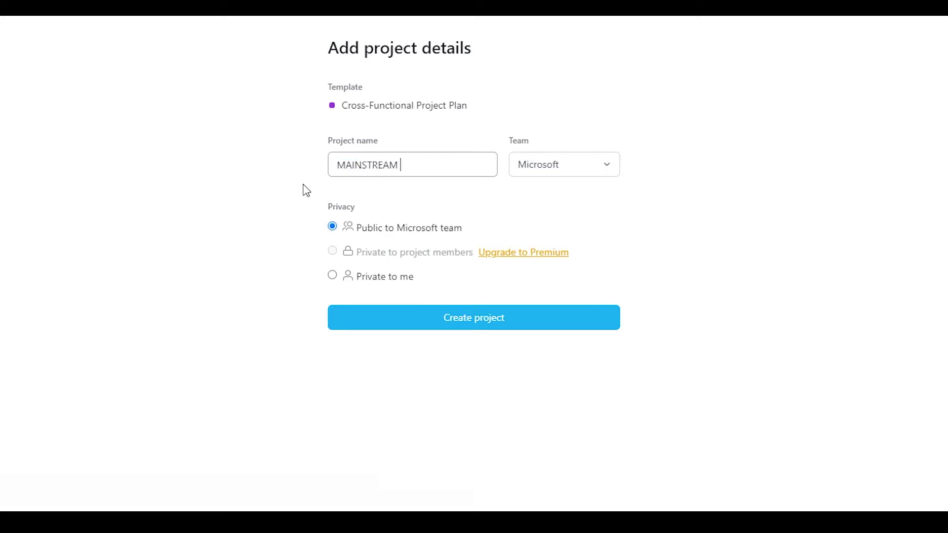
pyautogui.write('COMMERCIALS')
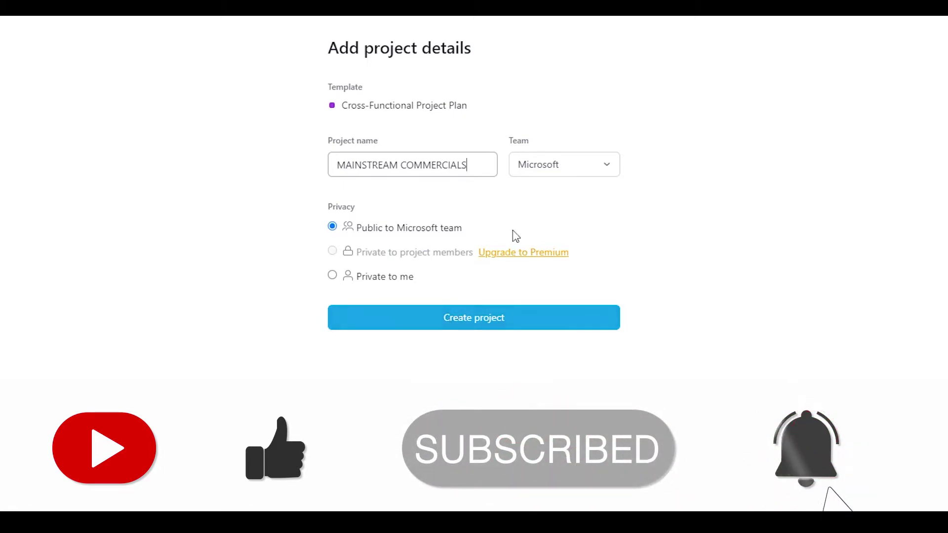
pyautogui.click(579, 170)
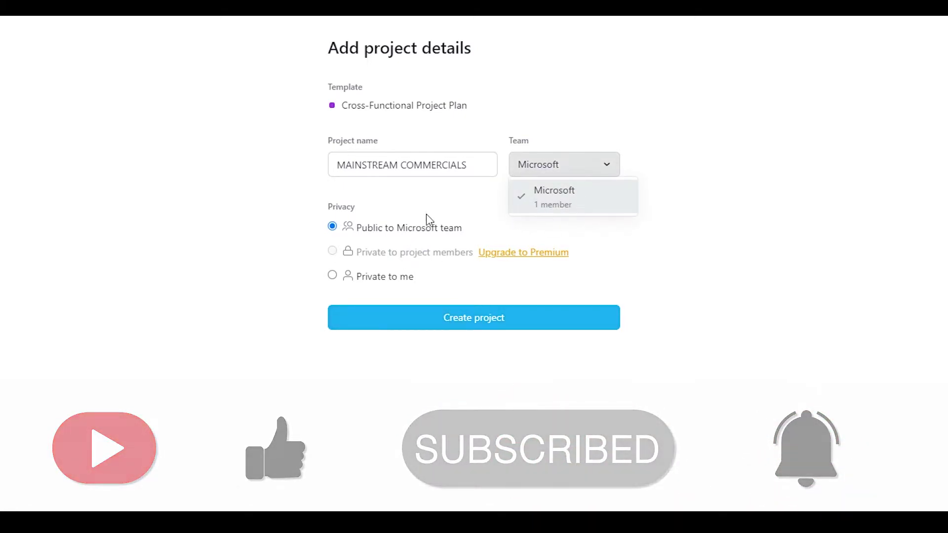
pyautogui.click(443, 207)
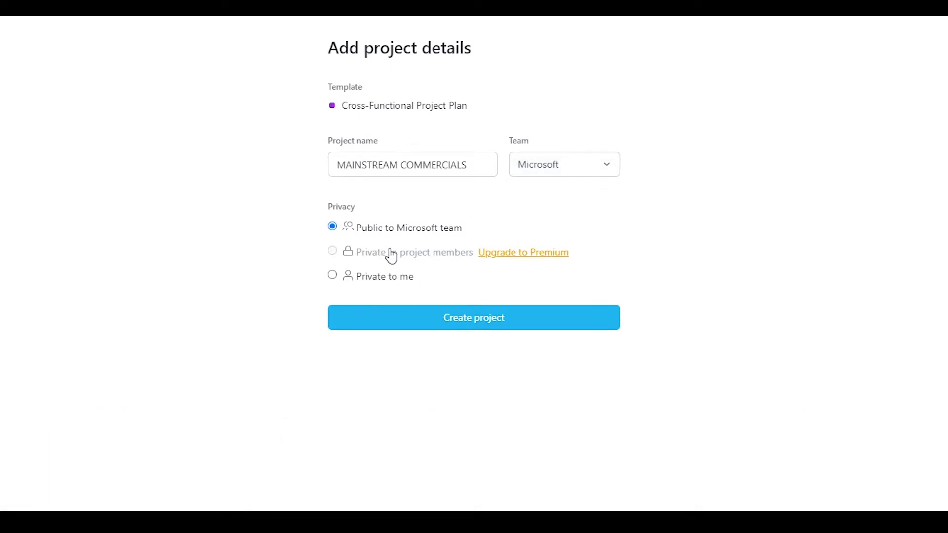
pyautogui.click(509, 319)
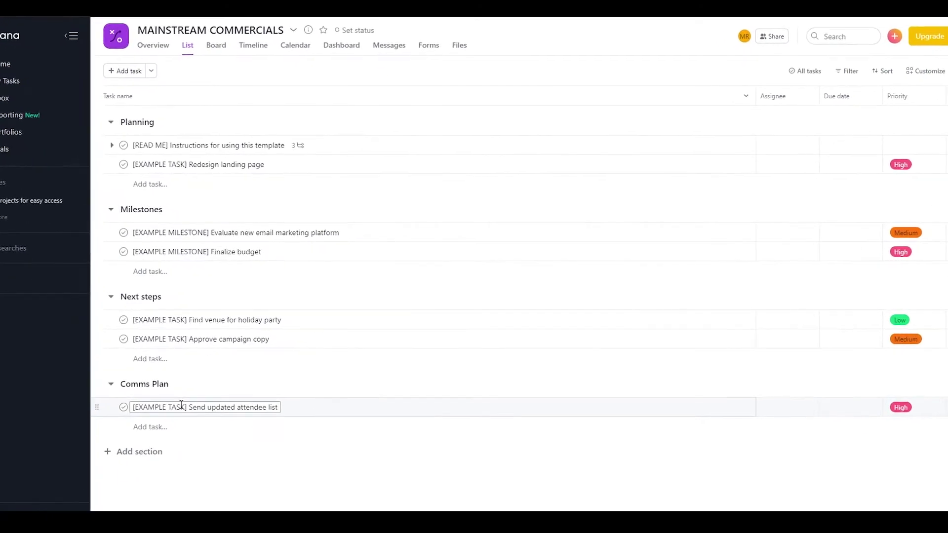
# Step: Rename the Planning section as Brainstorming and the Milestones section as Execution
pyautogui.click(135, 125)
pyautogui.hotkey('ctrl', 'a')
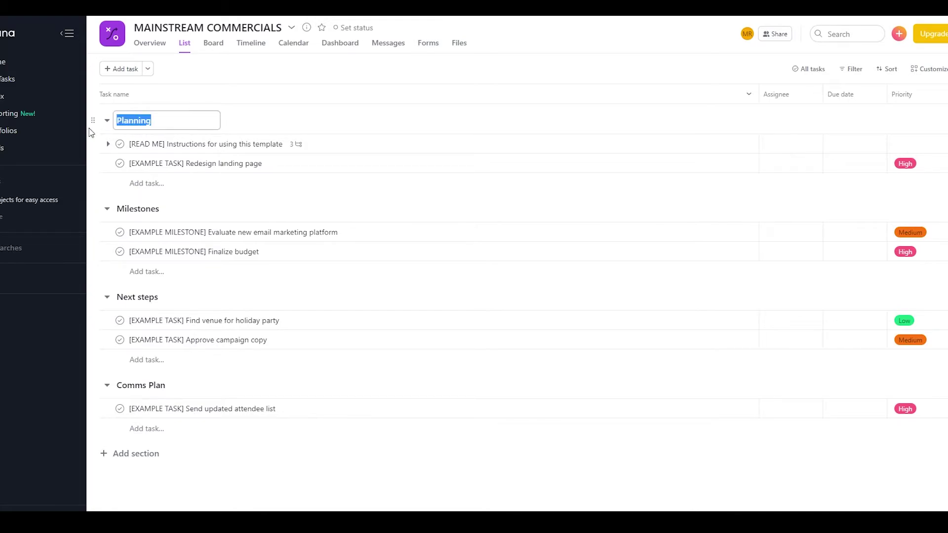
pyautogui.write('Brainstorming')
pyautogui.press('Tab')
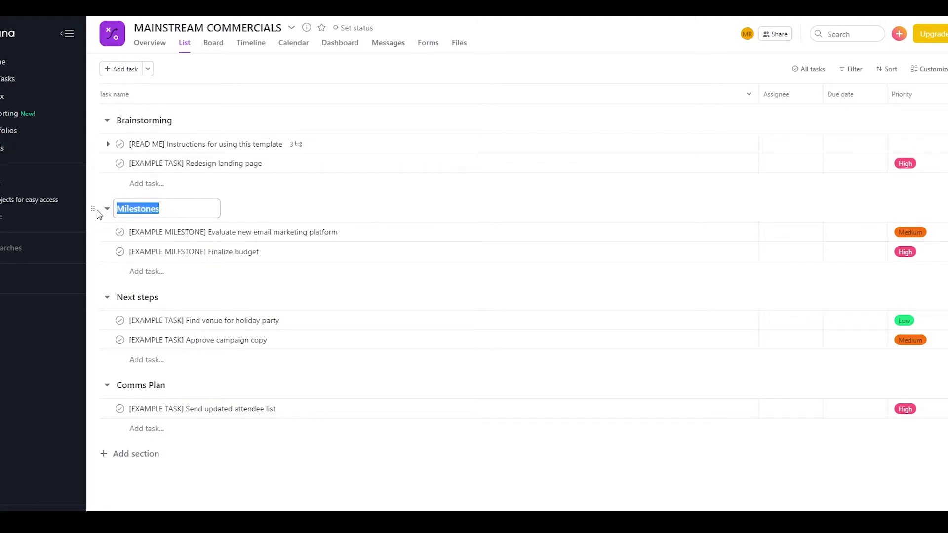
pyautogui.write('Execution')
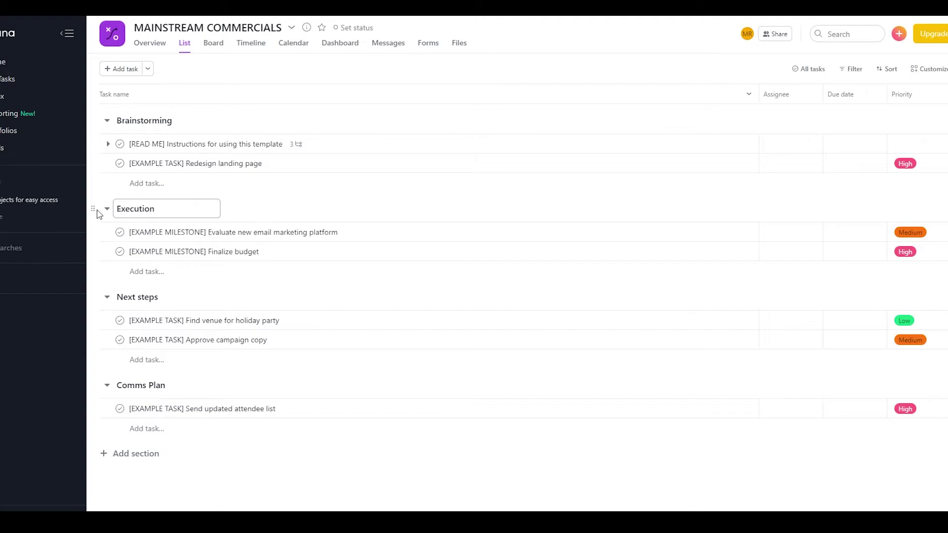
pyautogui.click(141, 301)
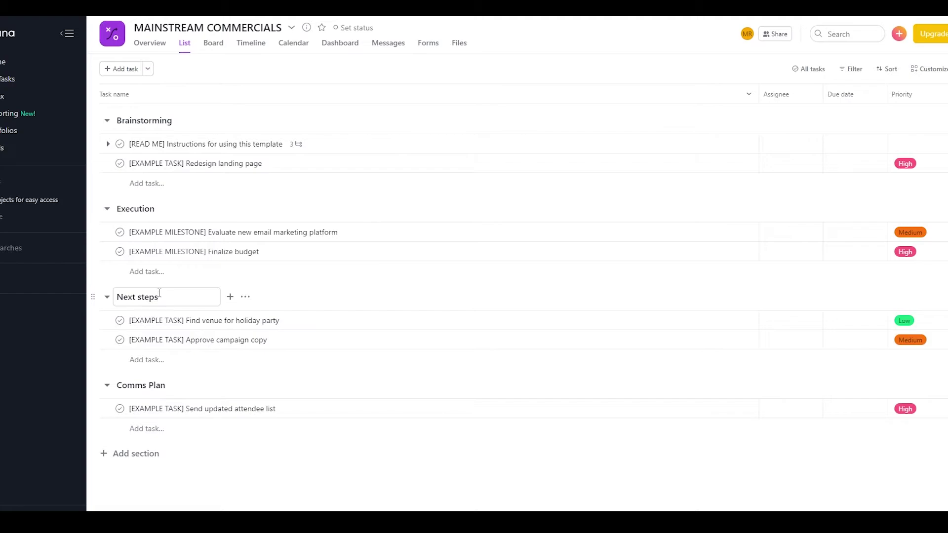
# Step: Open the details of the [READ ME] Instructions for using this template task in the Brainstorming section
pyautogui.click(203, 143)
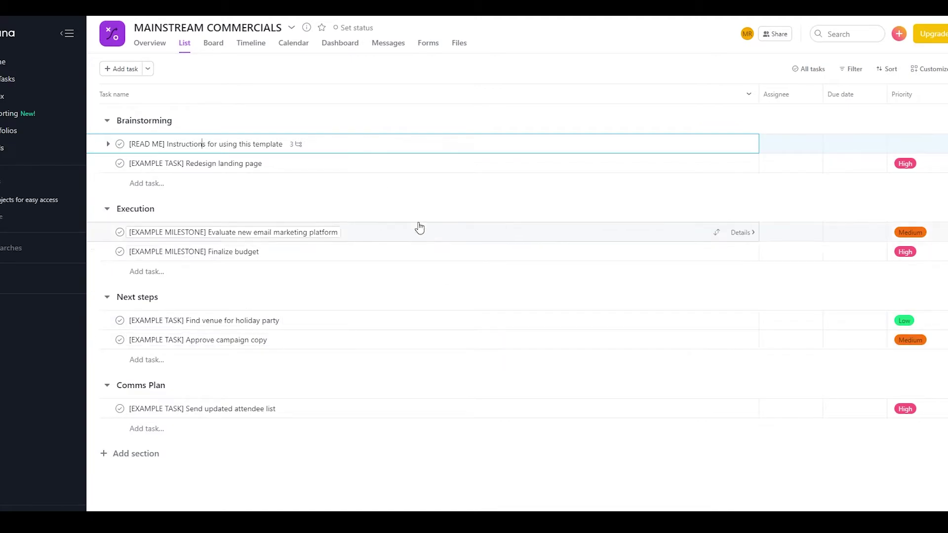
pyautogui.click(419, 144)
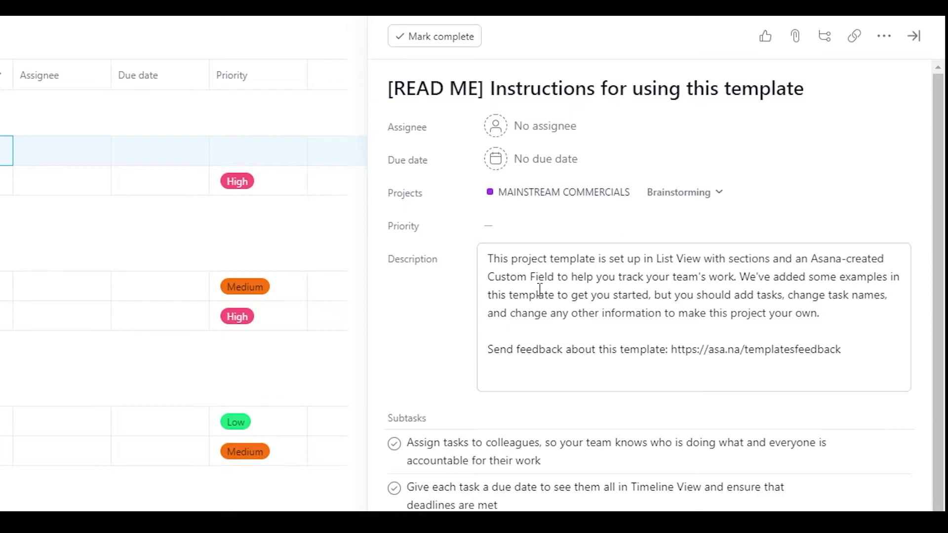
# Step: Replace the task's description with "This is going to require quite some time so please when you're free let me know"
pyautogui.moveTo(873, 353); pyautogui.dragTo(466, 247)
pyautogui.write('This is ')
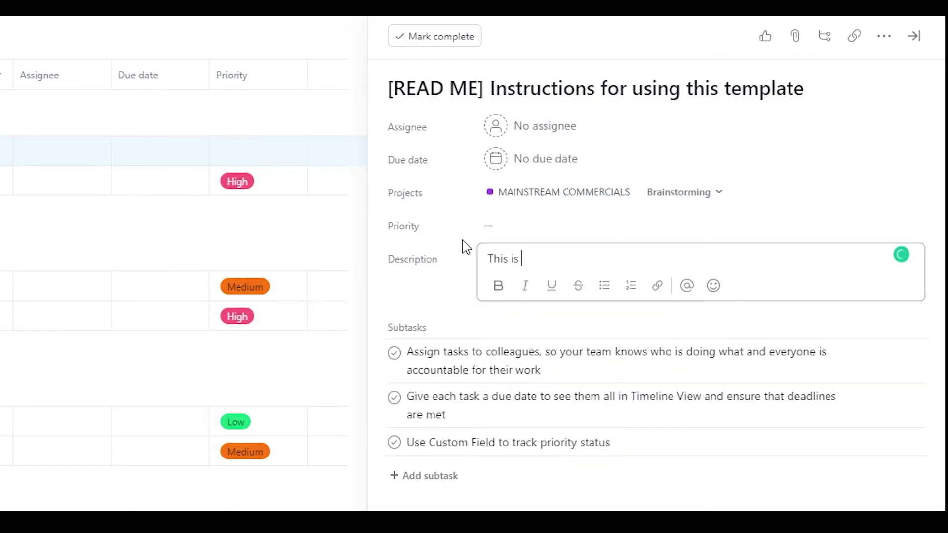
pyautogui.write('going to requ')
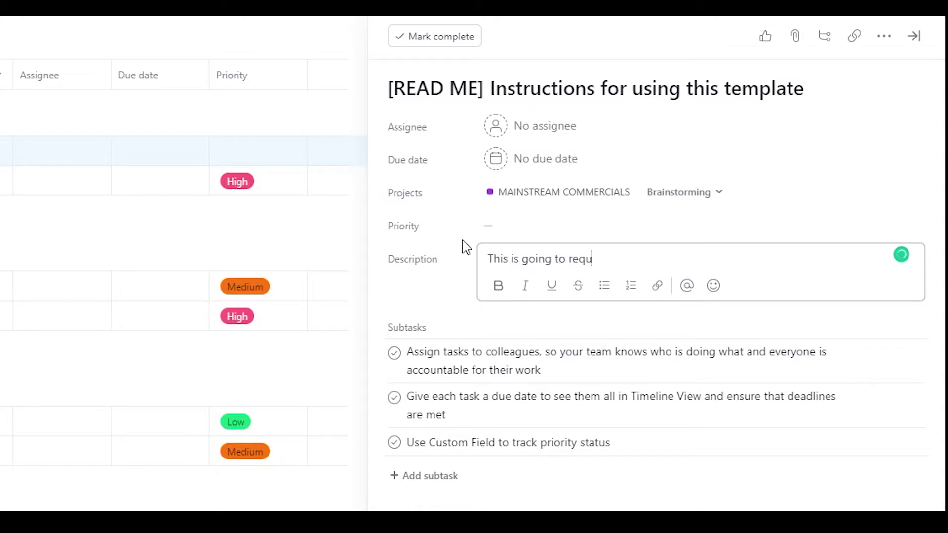
pyautogui.write('ire quite some time so pe')
pyautogui.press('BackSpace')
pyautogui.write("lease when you're free let me know")
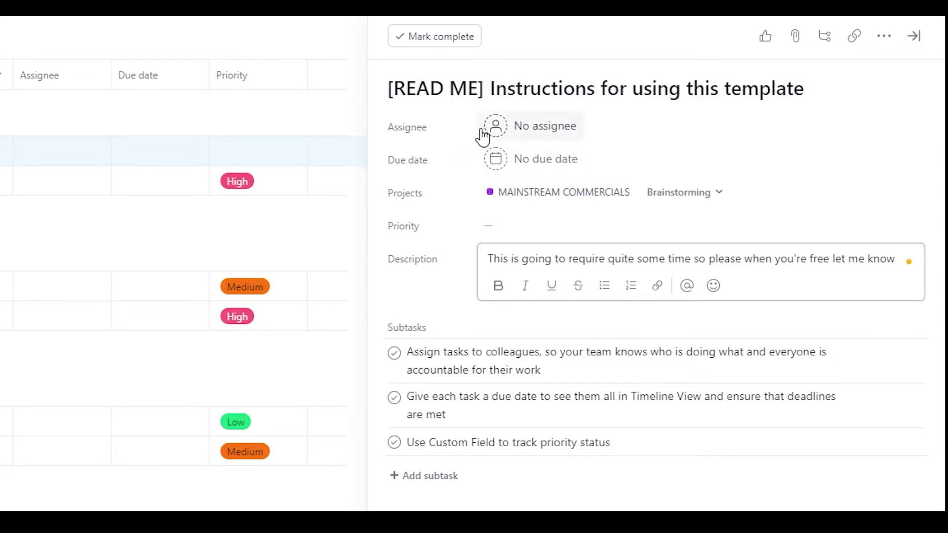
pyautogui.moveTo(407, 138)
pyautogui.click(553, 131)
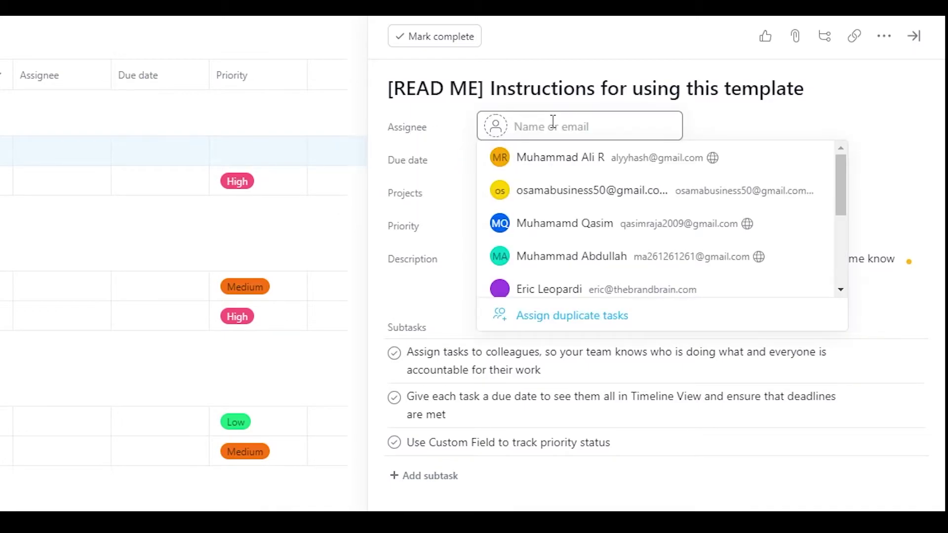
pyautogui.click(430, 159)
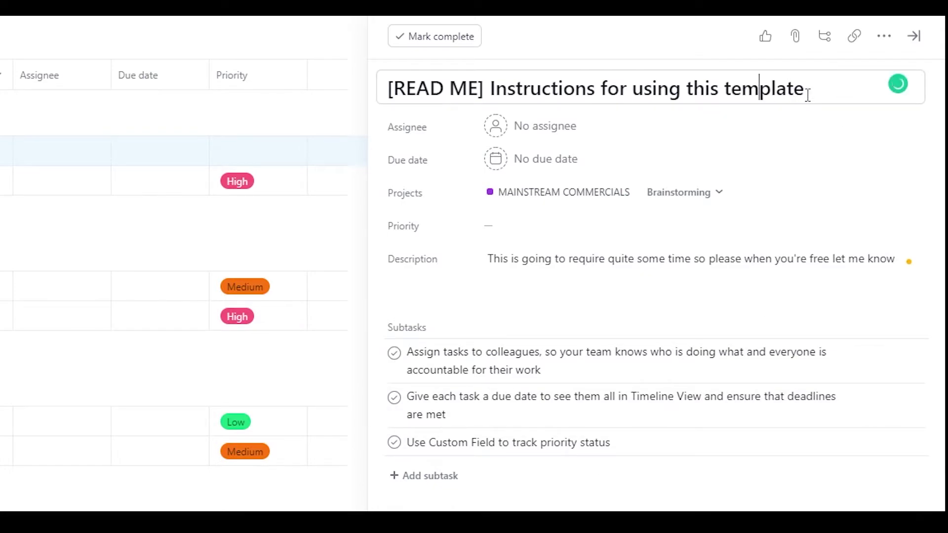
# Step: Rename the [READ ME] Instructions for using this template task as MEETING TIME ARRANGEMENT
pyautogui.moveTo(809, 94); pyautogui.dragTo(265, 123)
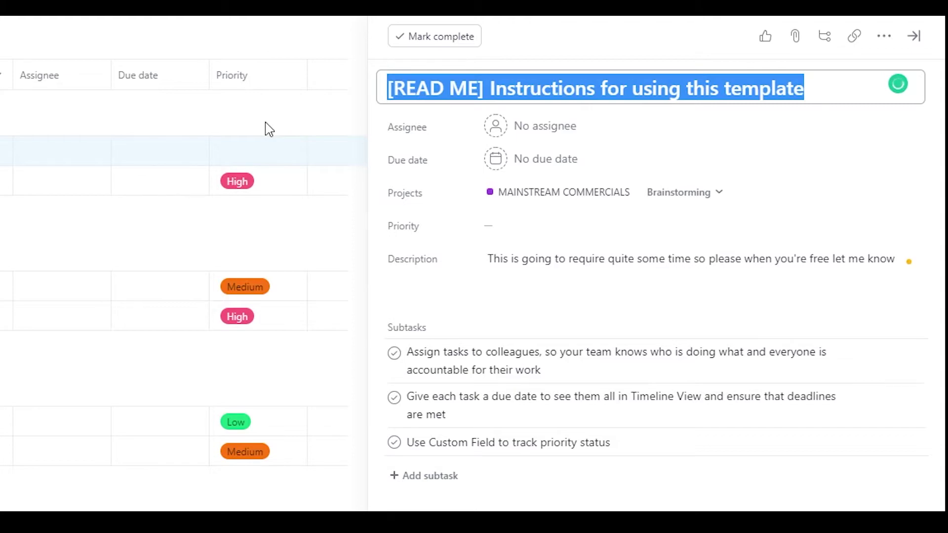
pyautogui.write('MEETING TIME ARRANGEMENT')
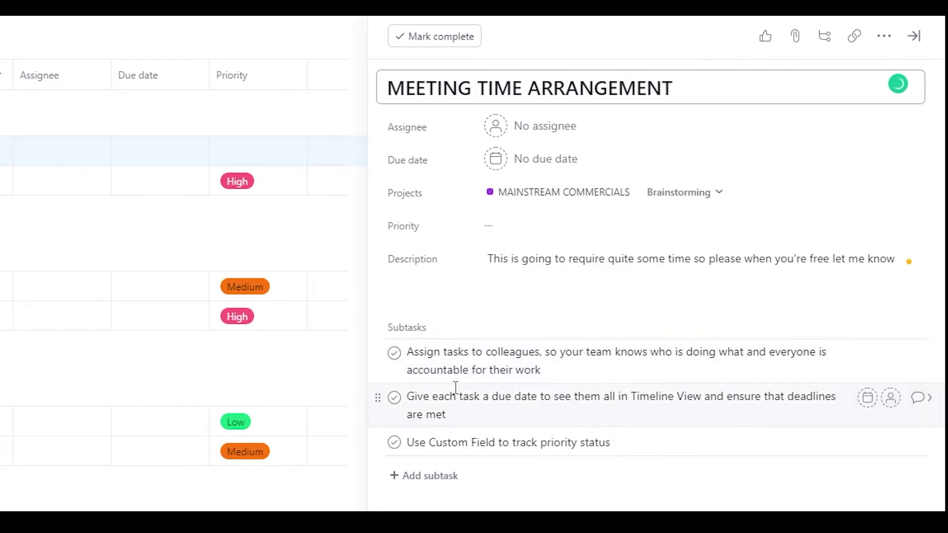
# Step: Replace the first subtask's text, about assigning tasks to colleagues, with "Dm me your availibility"
pyautogui.click(834, 362)
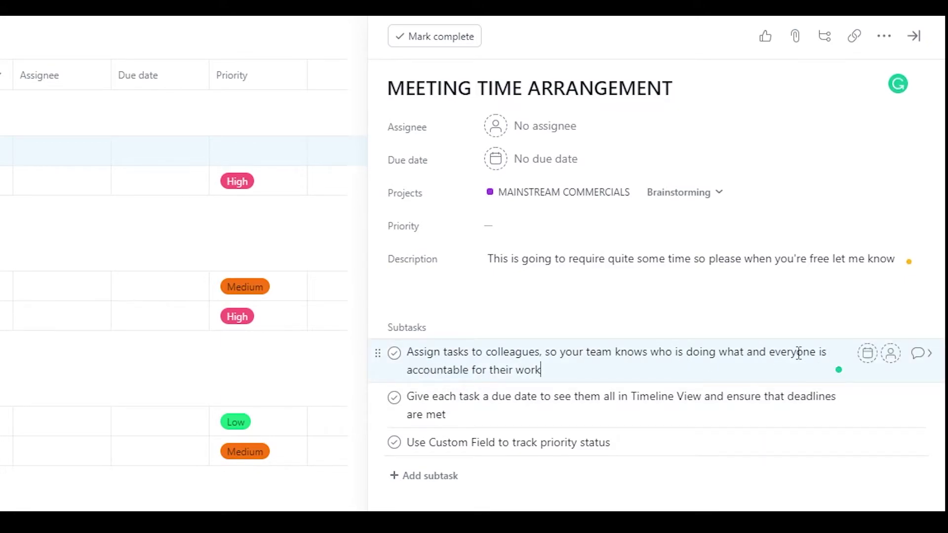
pyautogui.hotkey('ctrl', 'a')
pyautogui.write('Dm')
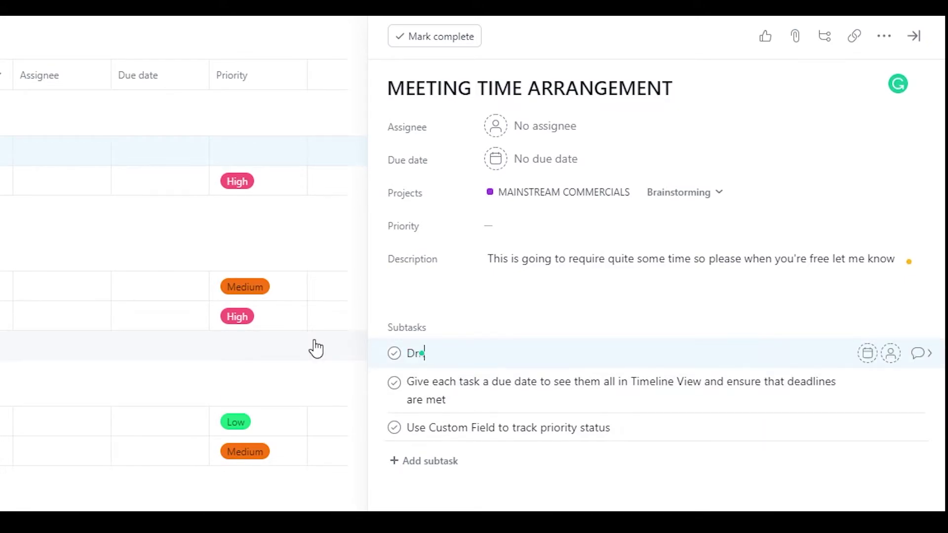
pyautogui.write(' me your abailab')
pyautogui.write('l')
pyautogui.press('BackSpace')
pyautogui.press('BackSpace')
pyautogui.press('BackSpace')
pyautogui.press('BackSpace')
pyautogui.press('BackSpace')
pyautogui.press('BackSpace')
pyautogui.press('BackSpace')
pyautogui.write('vailibi')
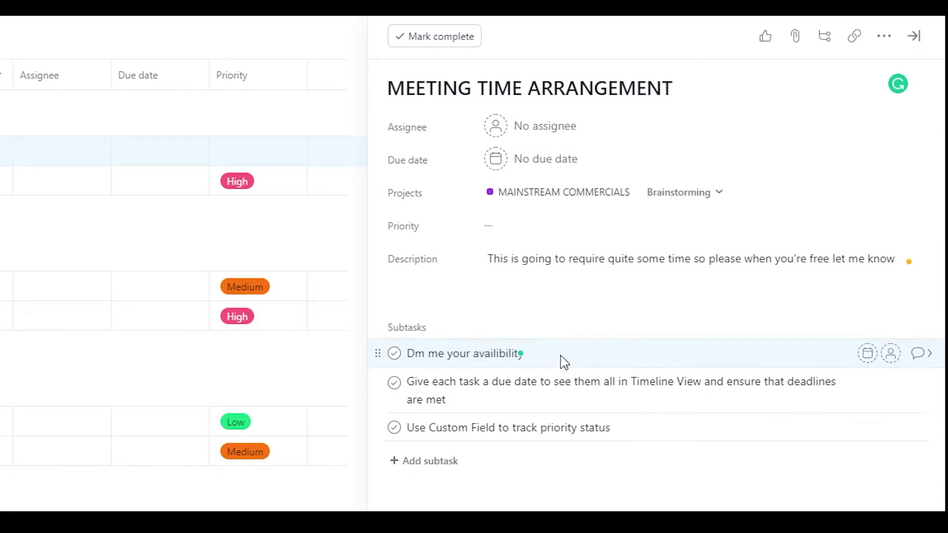
# Step: Remove the due date and Custom Field subtasks' texts, and correct the misspelled word in the first subtask to "availability"
pyautogui.click(617, 397)
pyautogui.moveTo(531, 427); pyautogui.dragTo(402, 394)
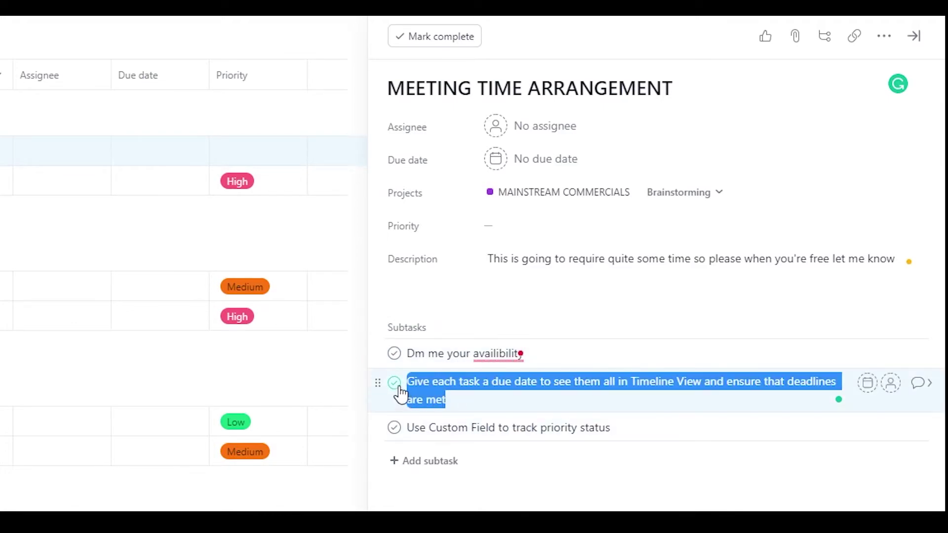
pyautogui.press('BackSpace')
pyautogui.press('BackSpace')
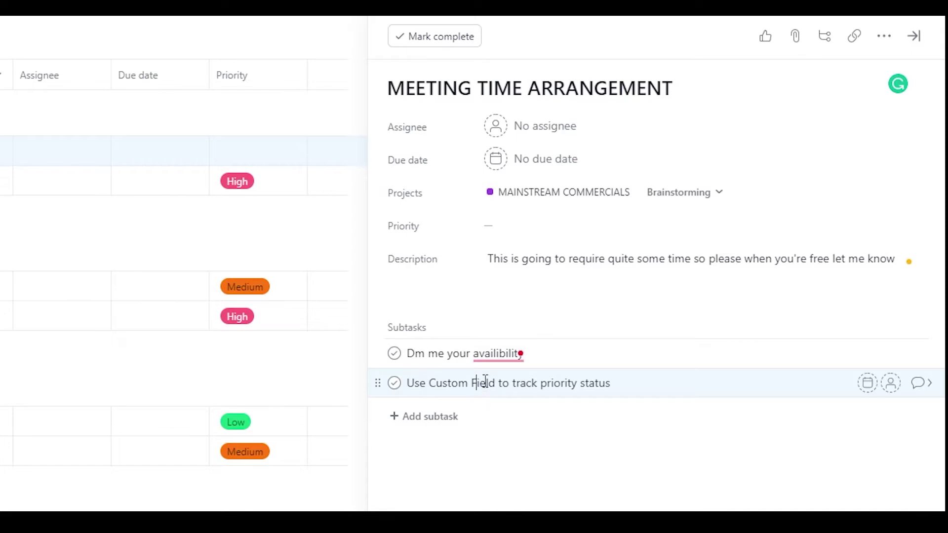
pyautogui.tripleClick(486, 381)
pyautogui.press('BackSpace')
pyautogui.moveTo(498, 354)
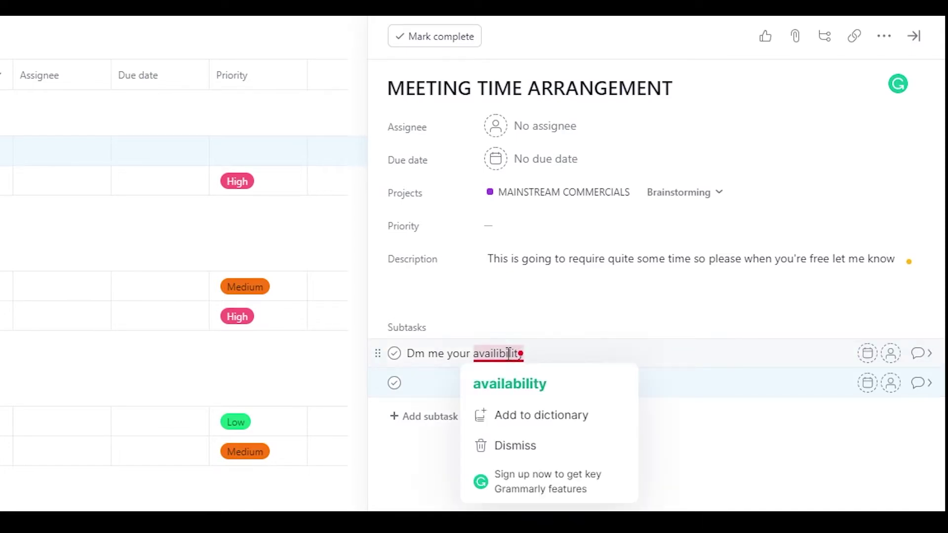
pyautogui.click(511, 387)
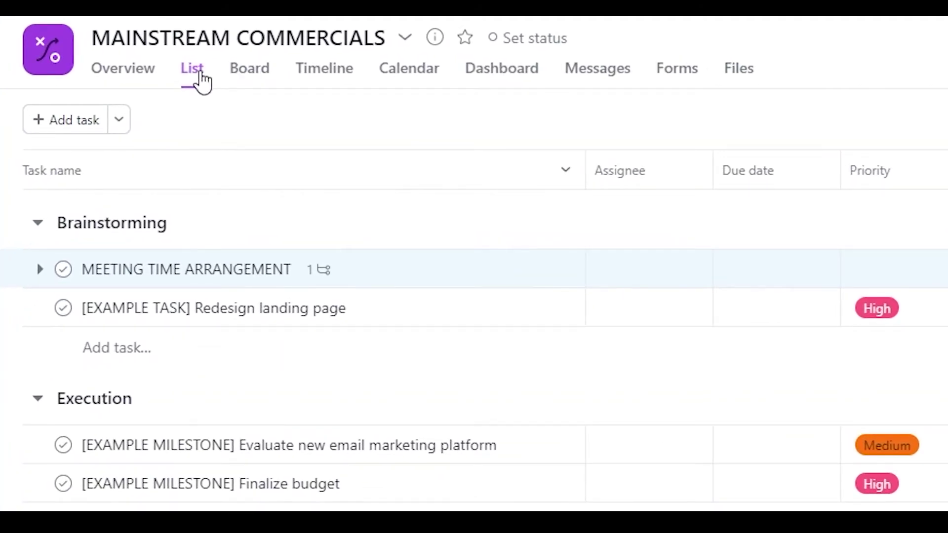
# Step: Look through the project's Board and Timeline views and the Premium, Business and Enterprise plans behind the Timeline trial
pyautogui.click(266, 75)
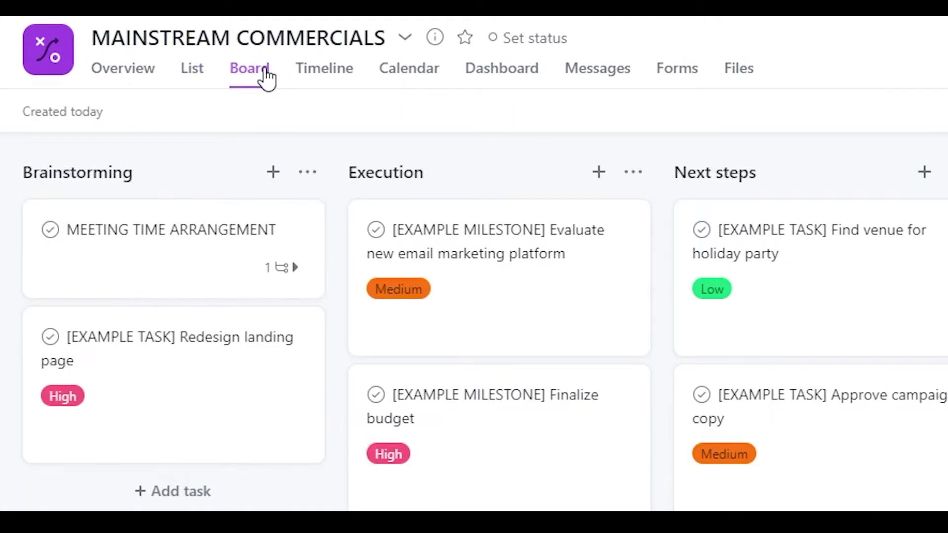
pyautogui.click(327, 78)
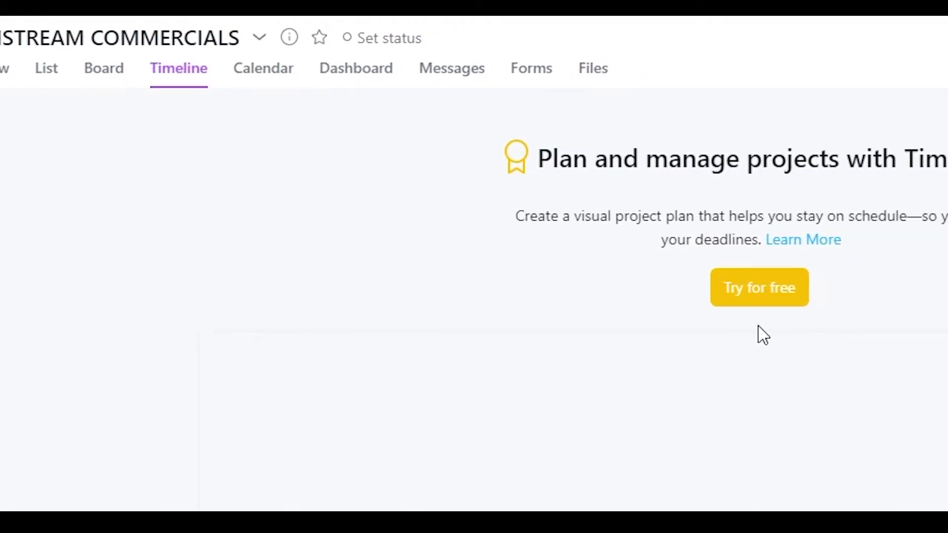
pyautogui.click(903, 298)
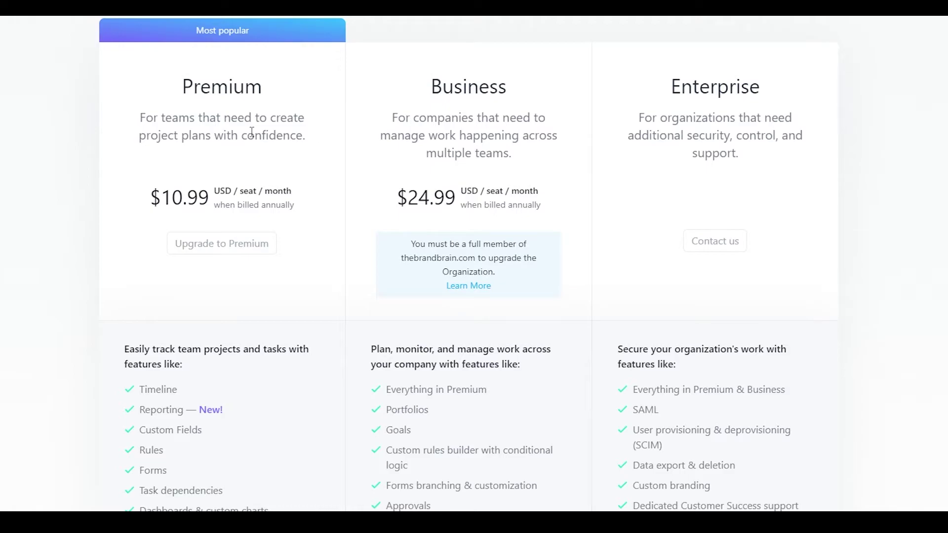
pyautogui.click(13, 26)
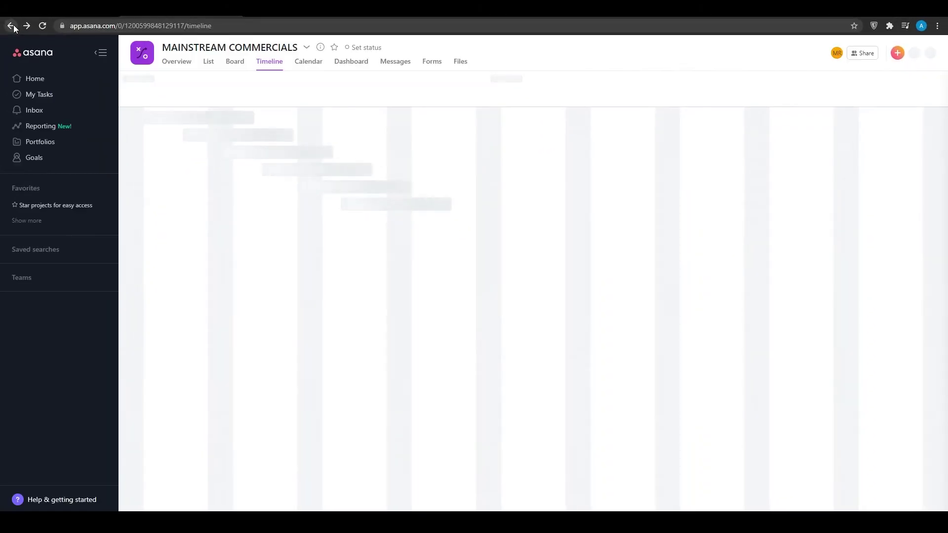
# Step: In the project's Board view, add a section named Finalized Product Prototypes after Comms Plan
pyautogui.click(239, 64)
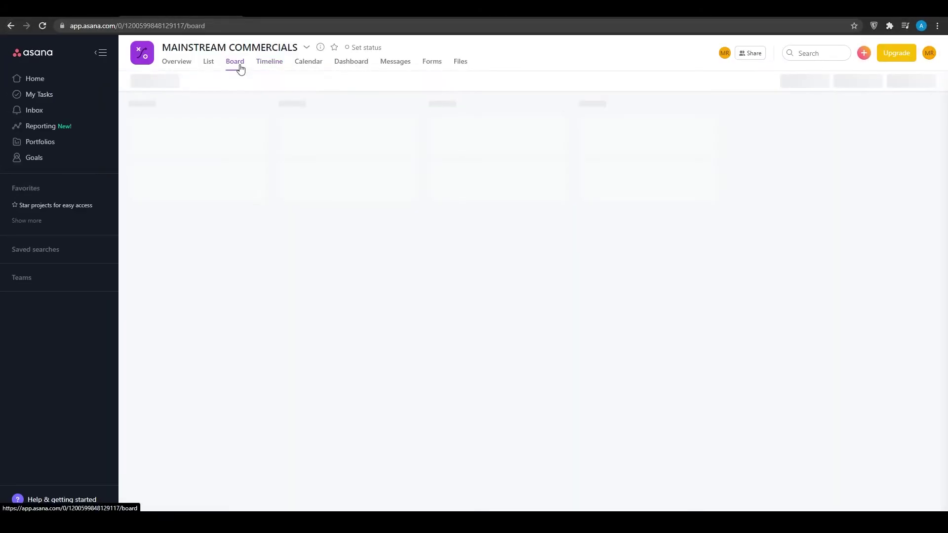
pyautogui.moveTo(313, 191); pyautogui.dragTo(366, 156)
pyautogui.moveTo(547, 166); pyautogui.dragTo(470, 155)
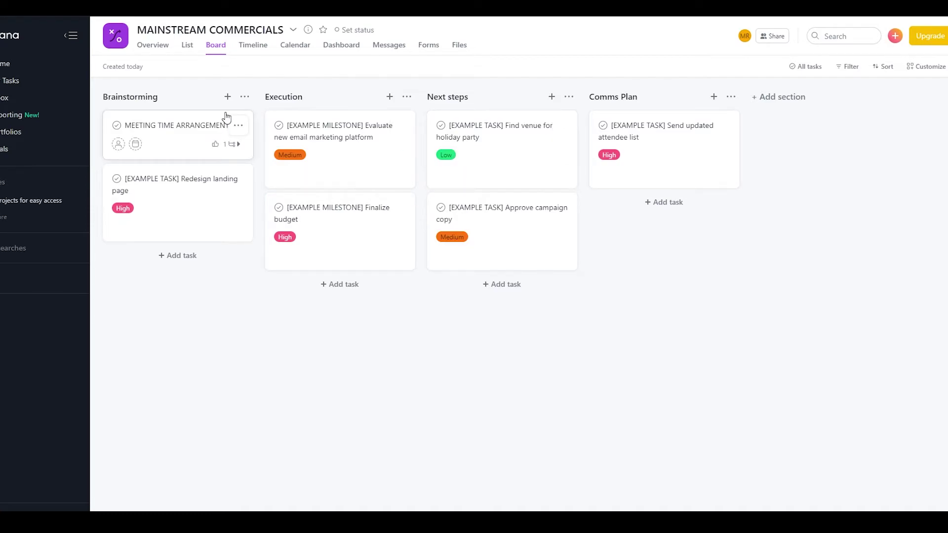
pyautogui.click(805, 99)
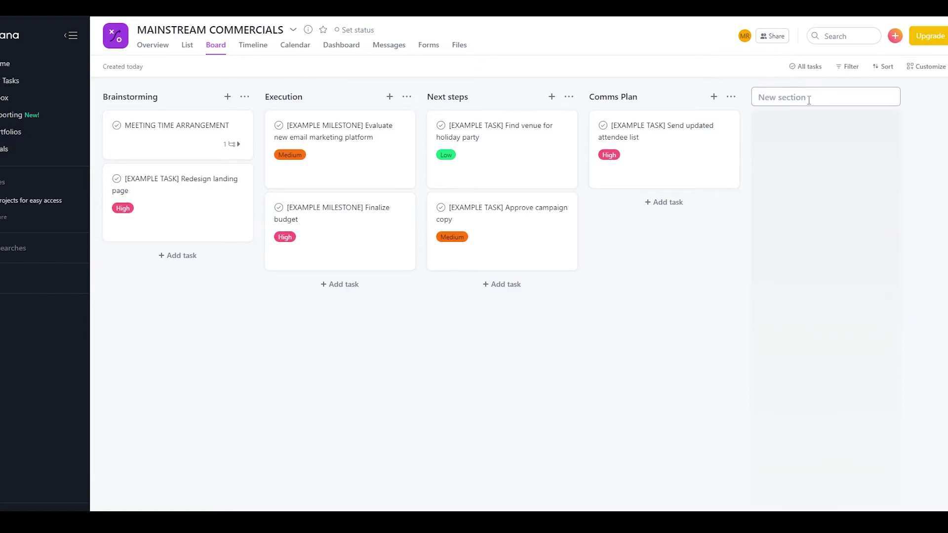
pyautogui.write('Finalised Product Pr')
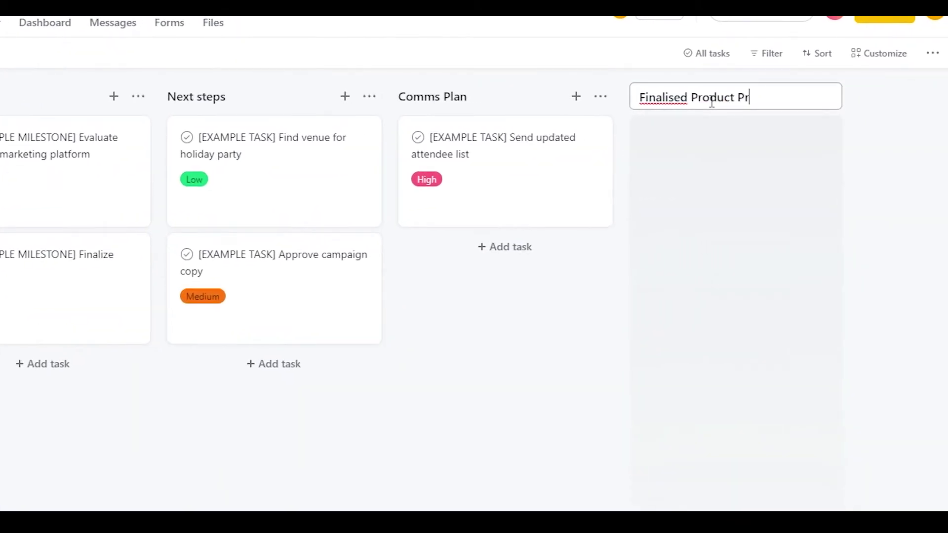
pyautogui.write('ototypes')
pyautogui.click(679, 101)
pyautogui.press('BackSpace')
pyautogui.write('z')
pyautogui.click(800, 154)
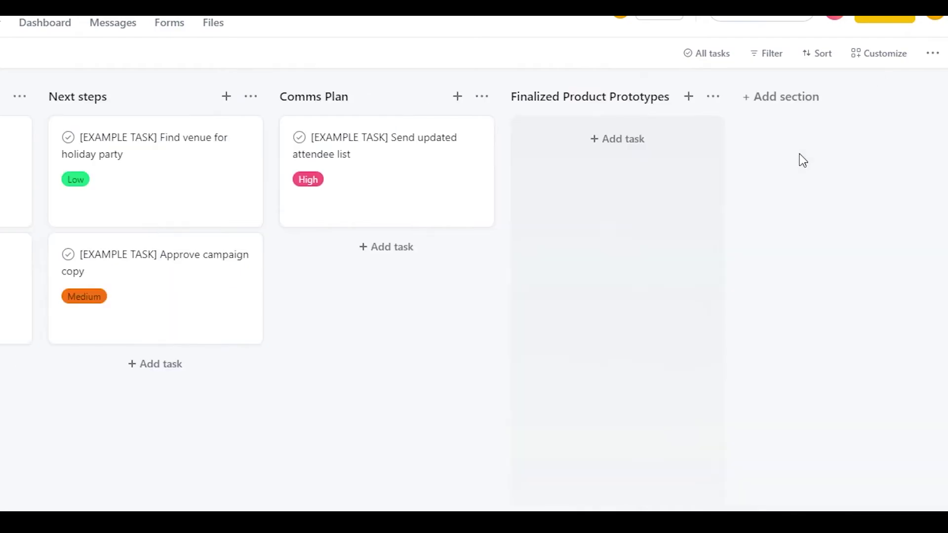
# Step: Add a task named CRANE PROTO ! to the Finalized Product Prototypes section
pyautogui.click(621, 144)
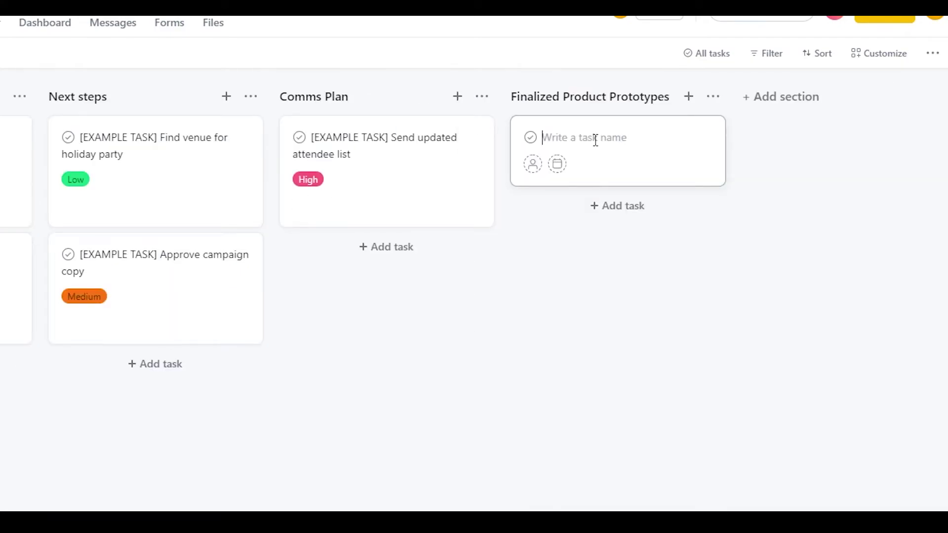
pyautogui.write('CRANE PROTO !')
pyautogui.click(582, 245)
# Step: Set the CRANE PROTO ! task's due date to 07/15/21
pyautogui.click(533, 166)
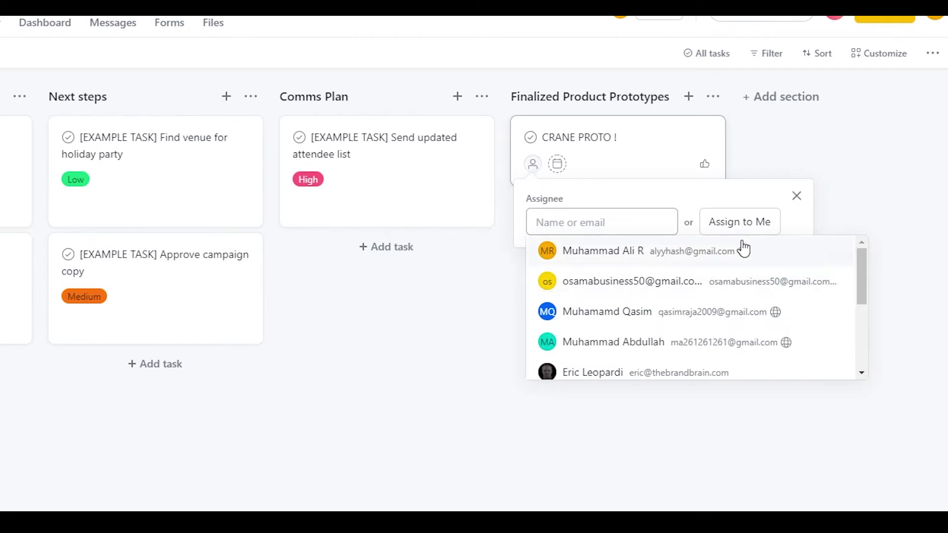
pyautogui.click(557, 164)
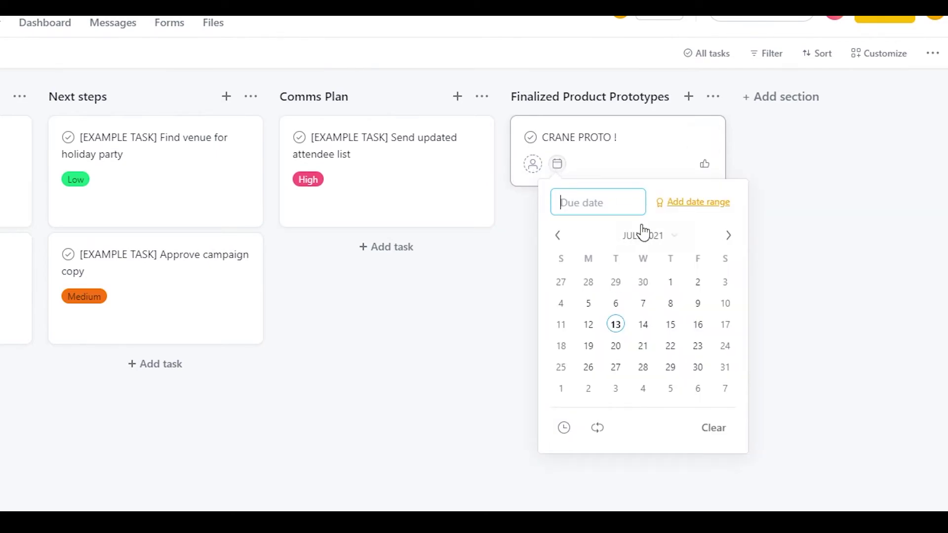
pyautogui.click(670, 324)
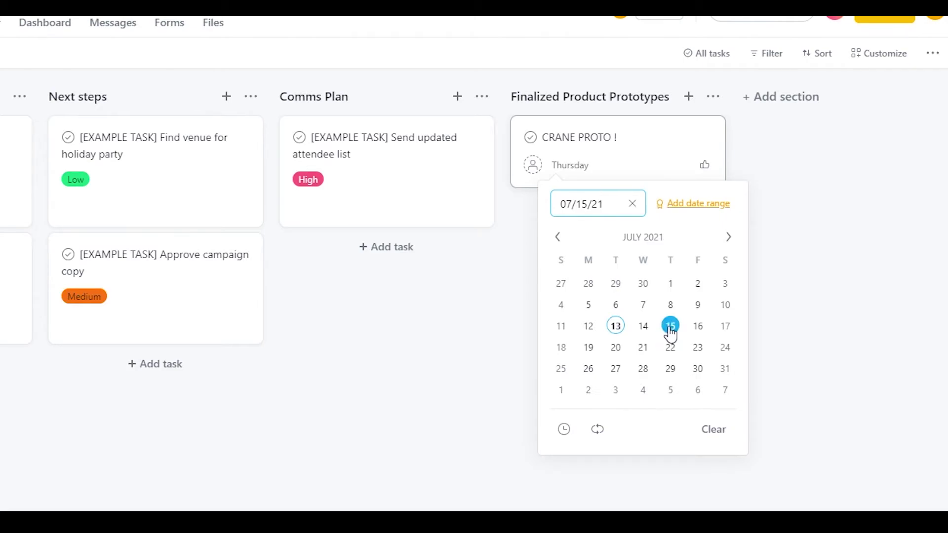
pyautogui.click(645, 148)
pyautogui.click(336, 352)
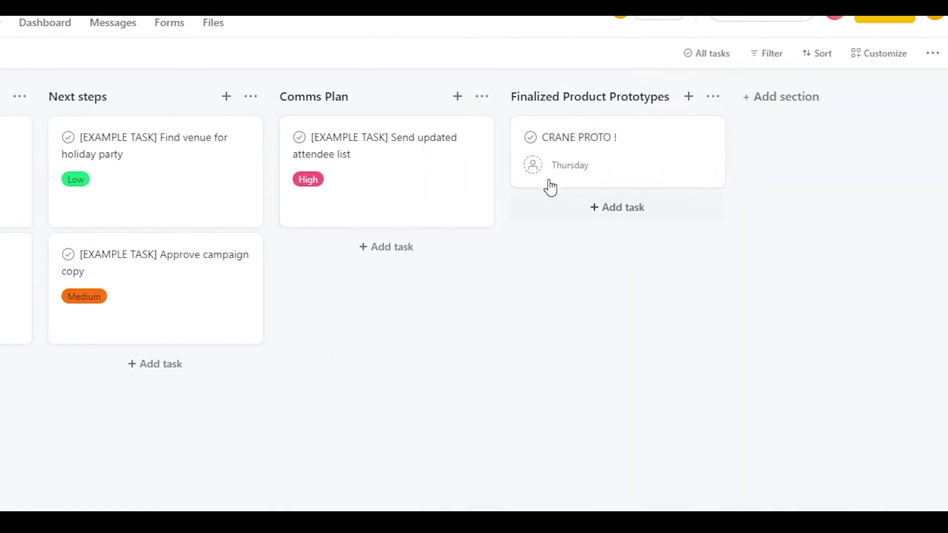
# Step: Assign the CRANE PROTO ! task to the second suggested team member
pyautogui.click(533, 166)
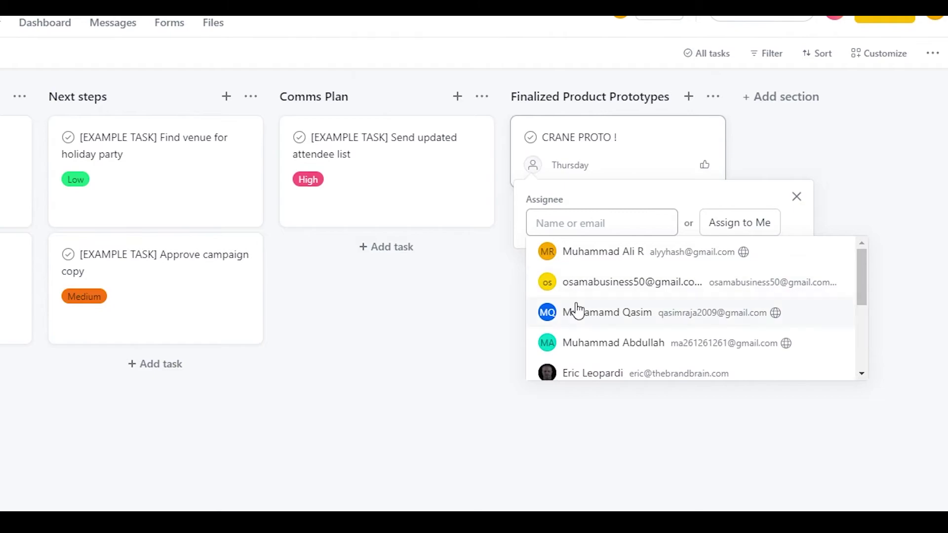
pyautogui.scroll(-5, 578, 308)
pyautogui.scroll(5, 617, 356)
pyautogui.click(691, 281)
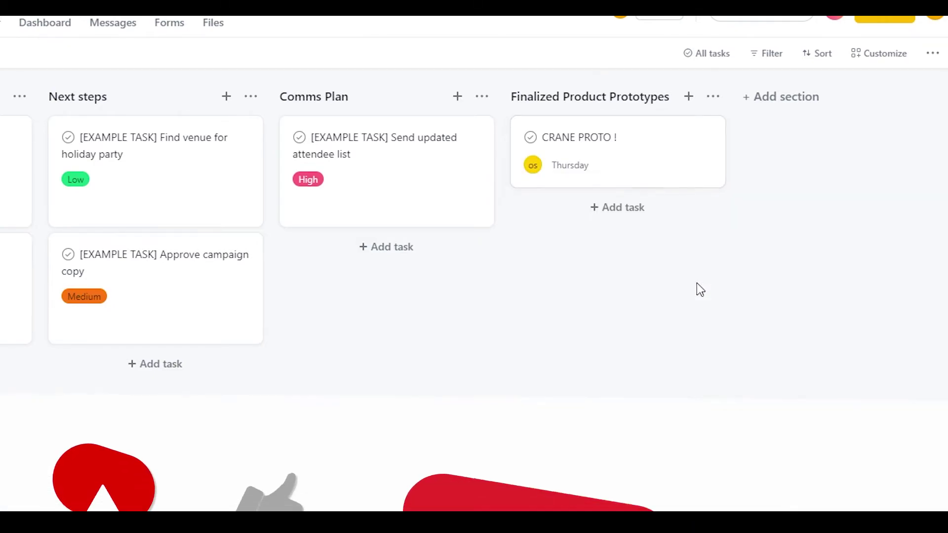
# Step: Open the CRANE PROTO ! task's details and look over its subtask and description options
pyautogui.click(648, 178)
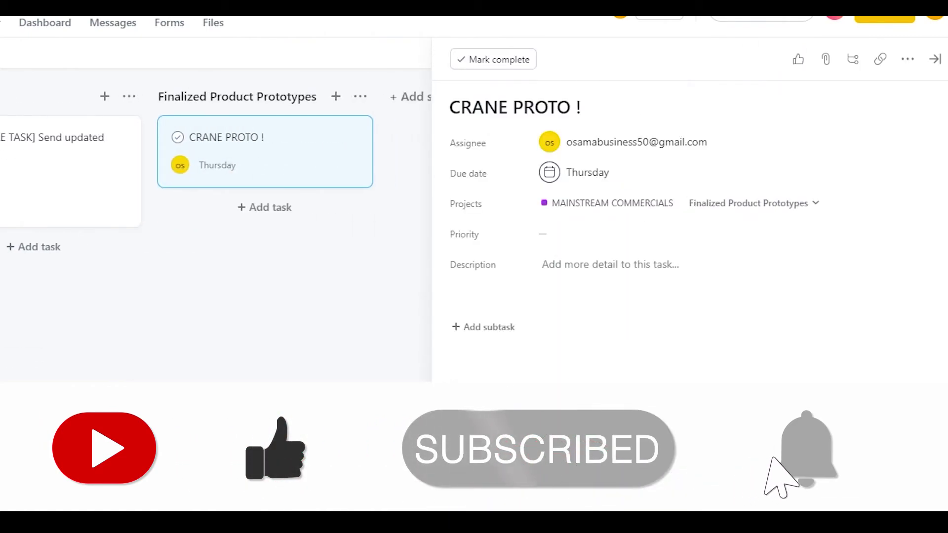
pyautogui.click(518, 328)
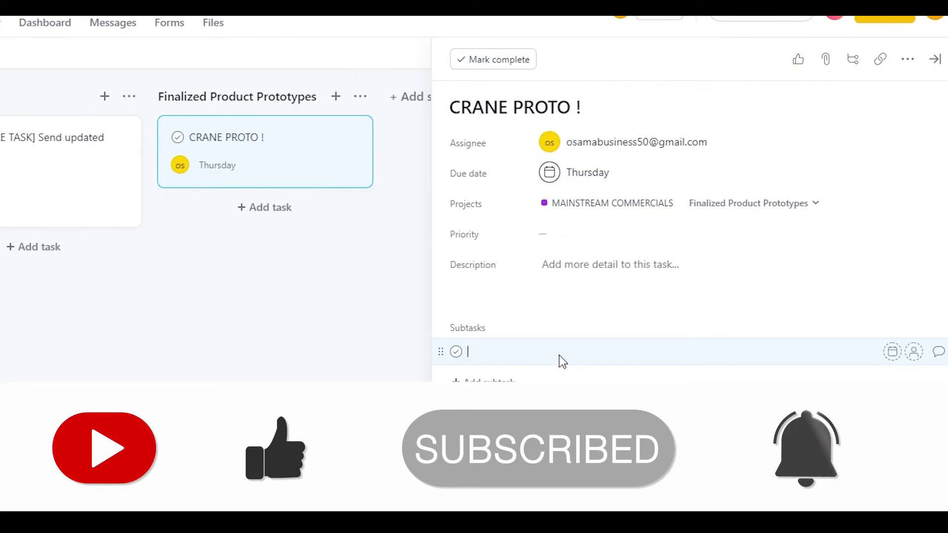
pyautogui.click(652, 268)
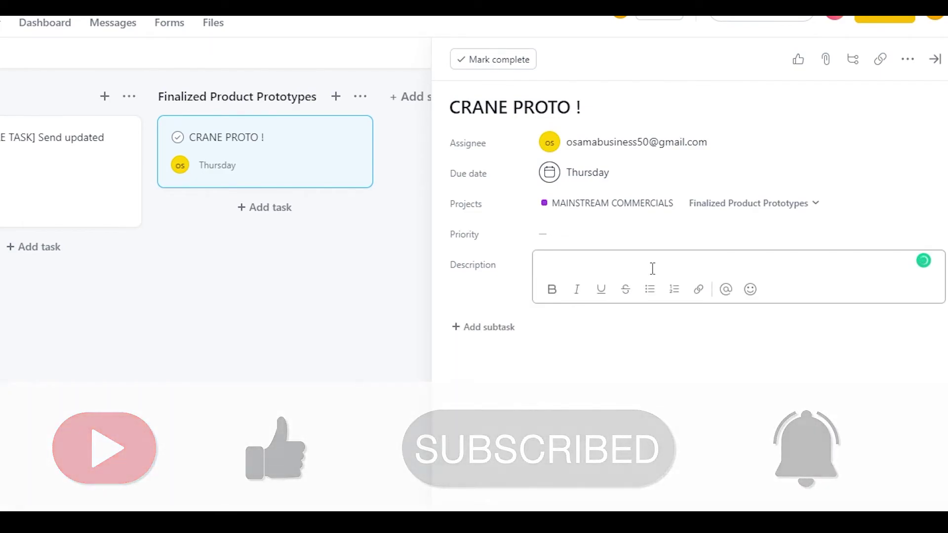
pyautogui.click(194, 350)
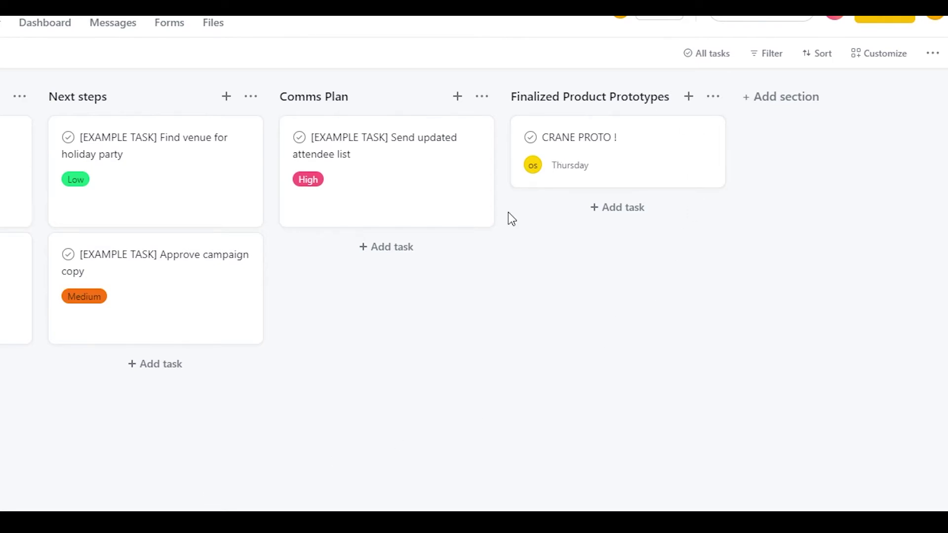
pyautogui.click(663, 175)
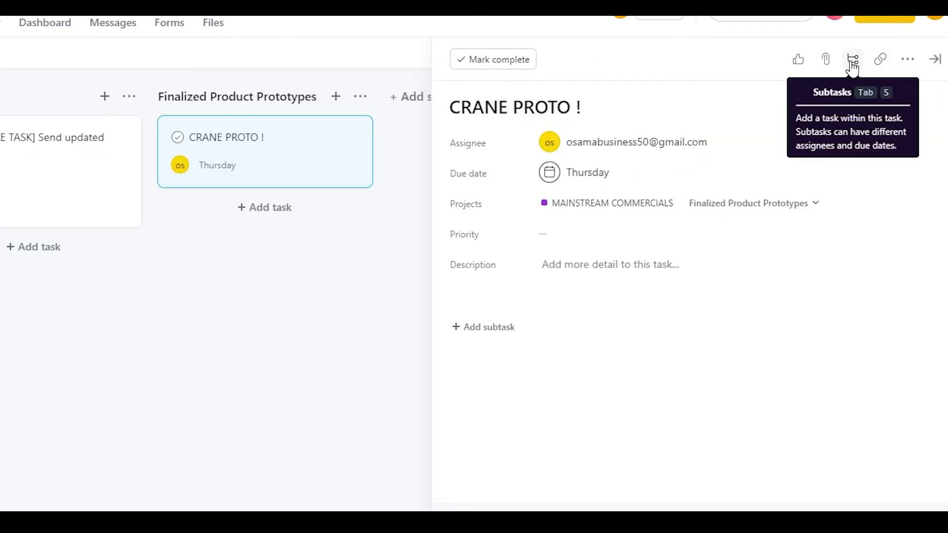
# Step: Check the available sources for attaching a file to the CRANE PROTO ! task
pyautogui.click(825, 61)
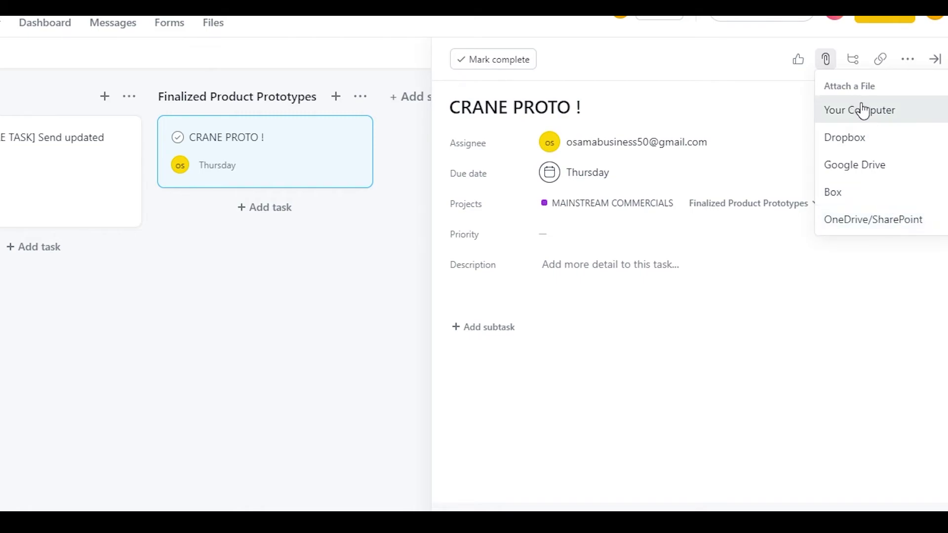
pyautogui.click(906, 60)
pyautogui.click(704, 259)
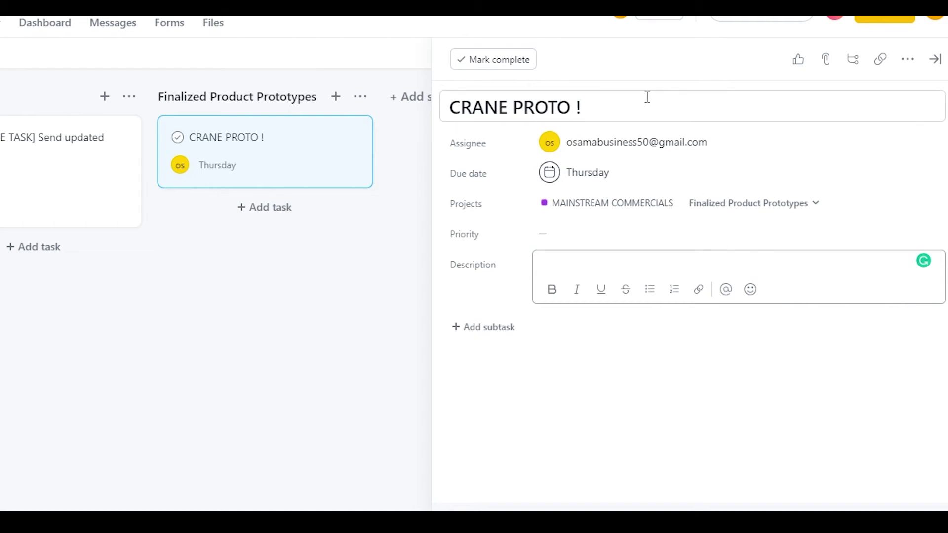
# Step: Rename the CRANE PROTO ! task as CRANE PROTO 1
pyautogui.click(603, 111)
pyautogui.press('BackSpace')
pyautogui.write('1')
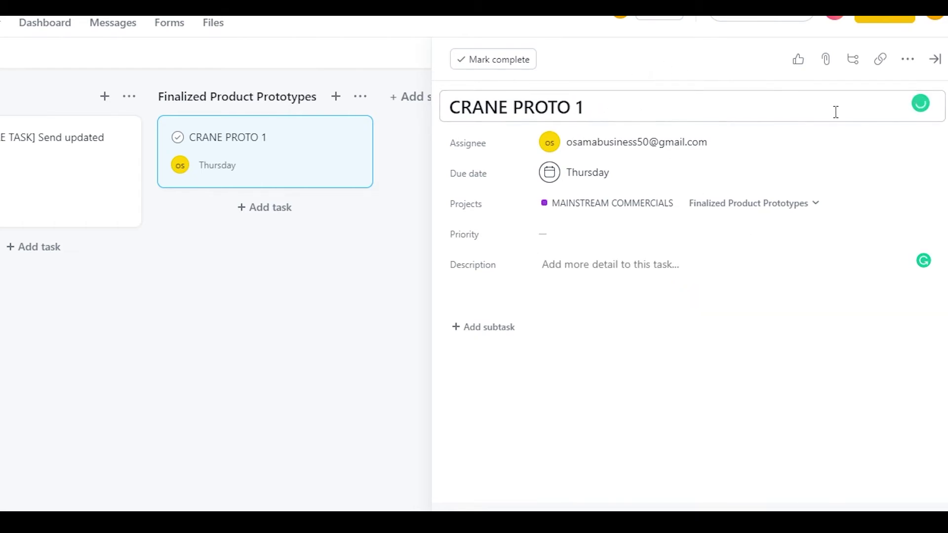
pyautogui.click(907, 61)
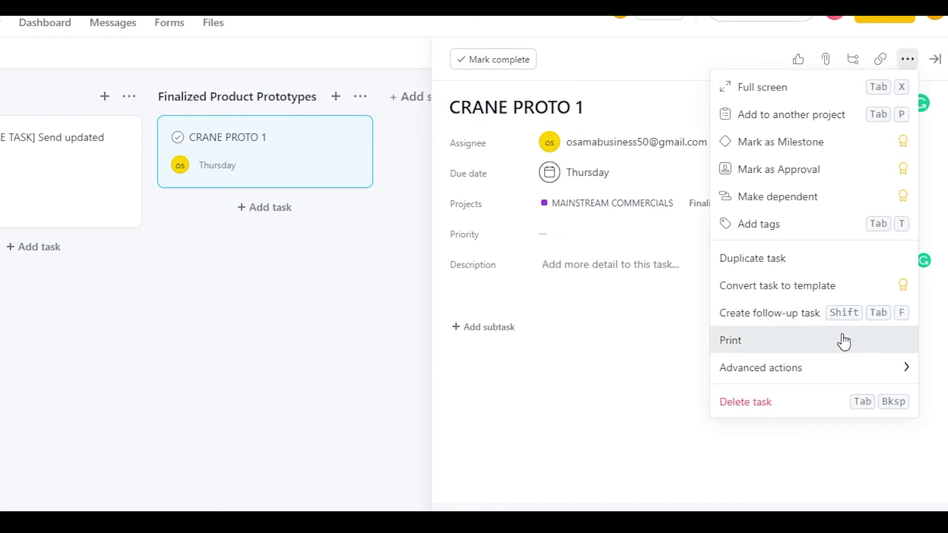
pyautogui.click(786, 227)
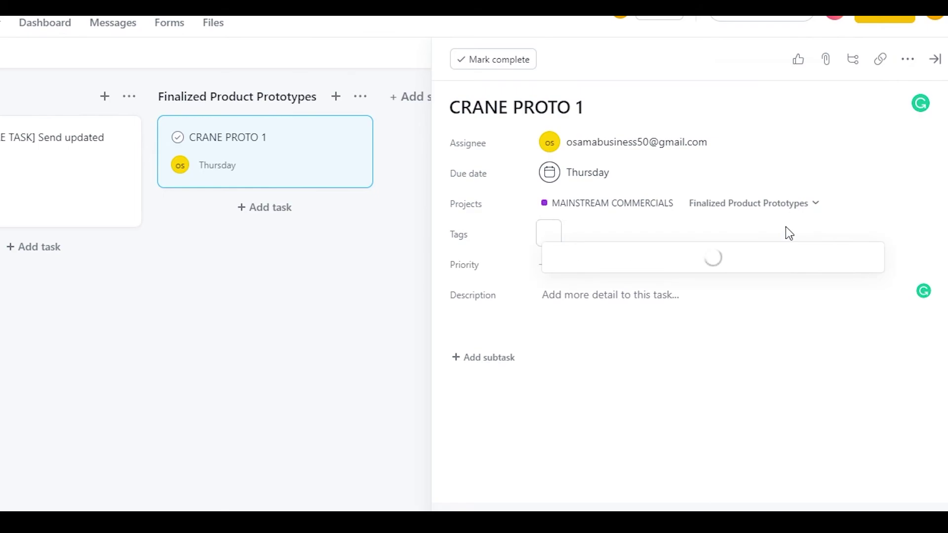
pyautogui.click(627, 232)
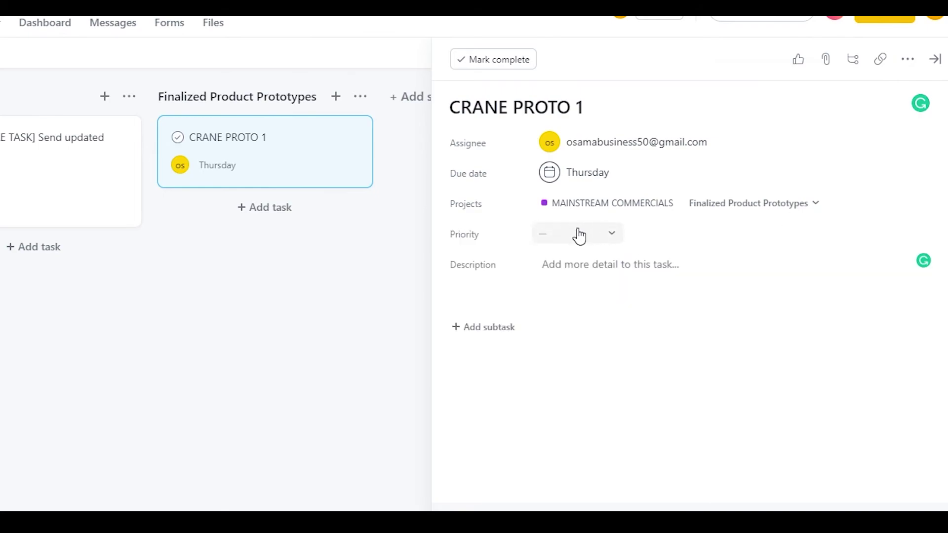
# Step: Create a HIGH PRIORITY tag on the CRANE PROTO 1 task and colour it pinkish red
pyautogui.click(906, 60)
pyautogui.click(781, 222)
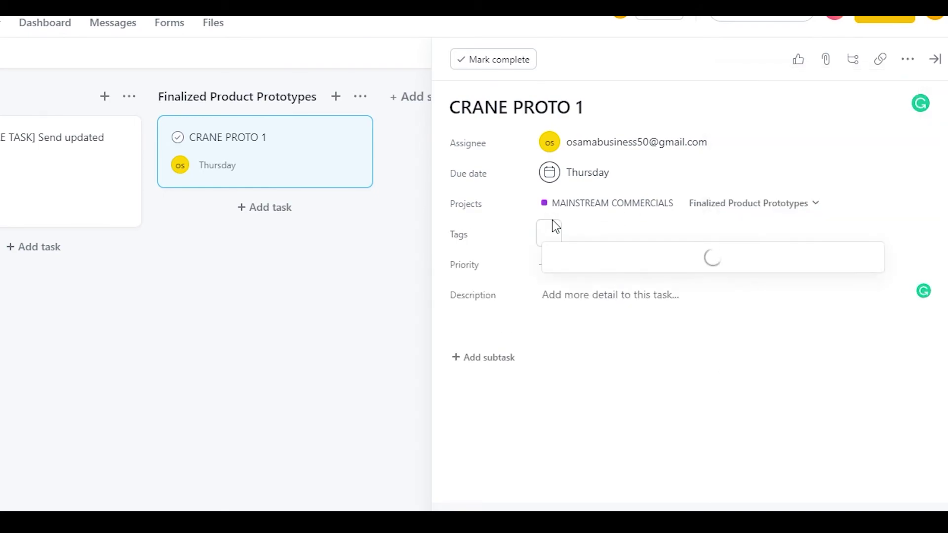
pyautogui.write('HIGH PRIORITY')
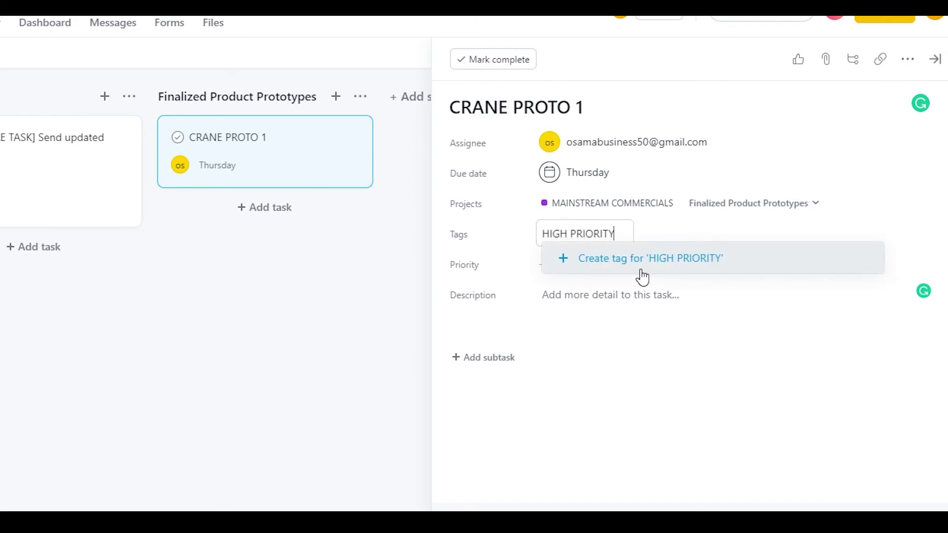
pyautogui.click(620, 260)
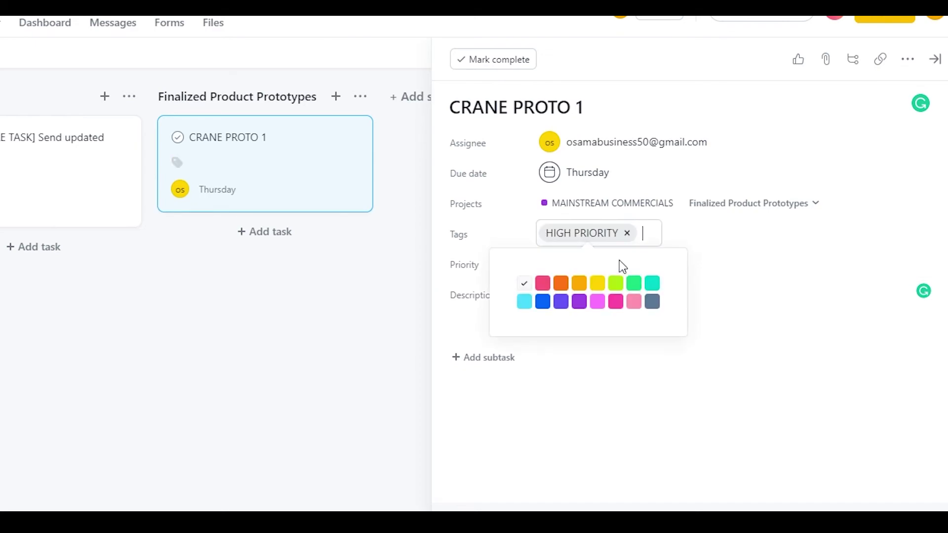
pyautogui.click(543, 283)
pyautogui.click(774, 234)
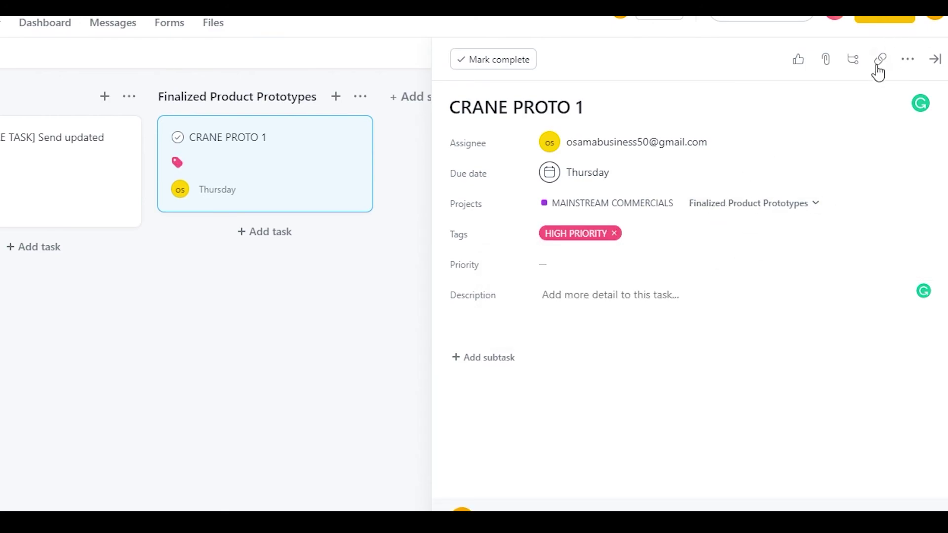
# Step: Add a second new tag named NEEDED QUICKLY to the CRANE PROTO 1 task and colour it yellow
pyautogui.click(908, 60)
pyautogui.click(805, 226)
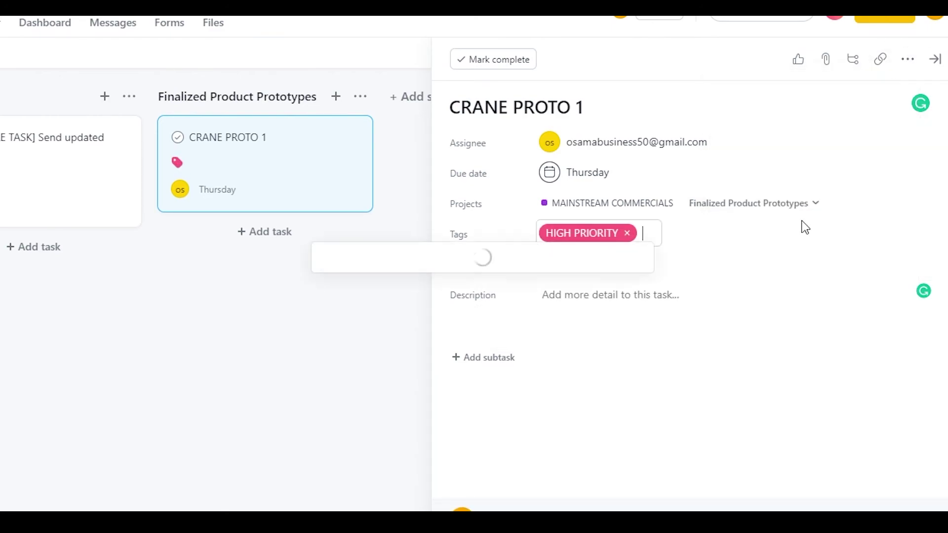
pyautogui.write('NEEDED QUICKLY')
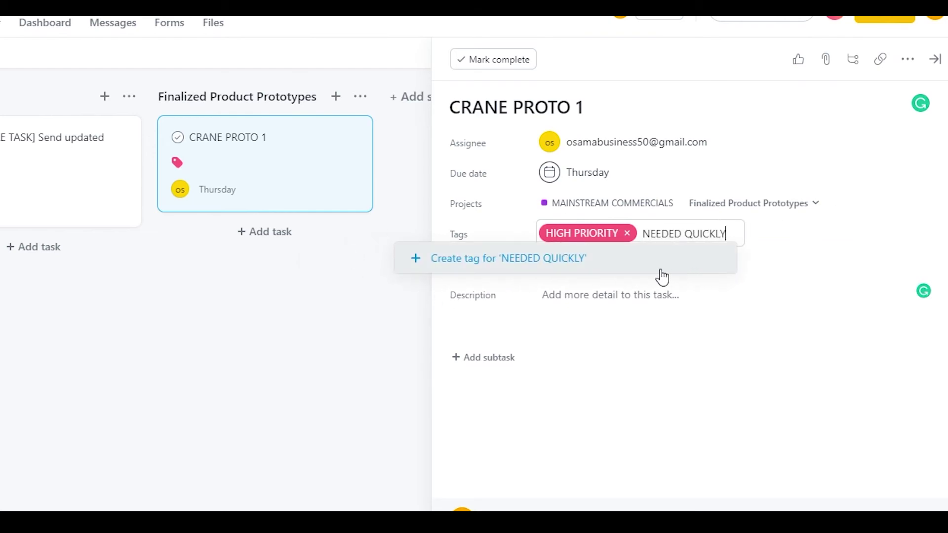
pyautogui.click(539, 266)
pyautogui.click(703, 285)
pyautogui.click(853, 239)
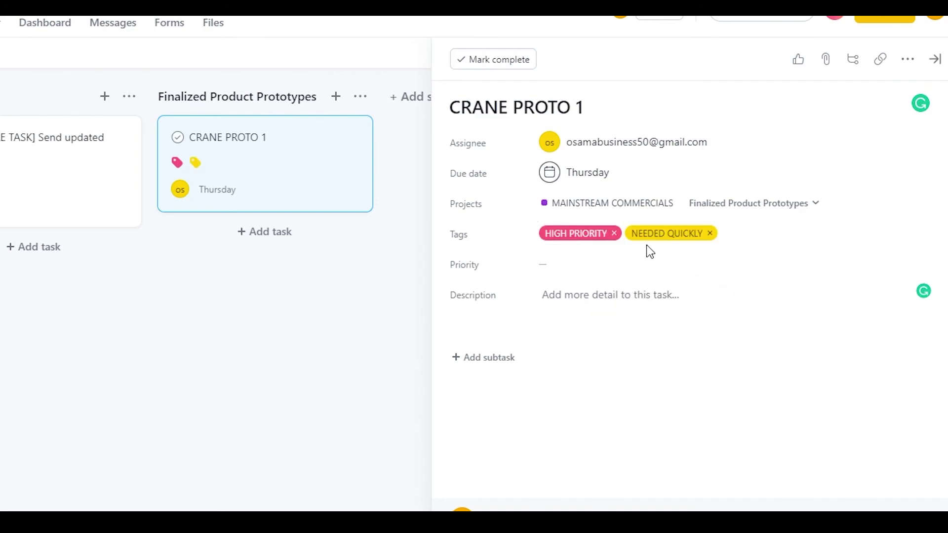
# Step: Open the Evaluate new email marketing platform milestone in Execution and look over its reusable tags and priority levels
pyautogui.click(36, 339)
pyautogui.click(16, 168)
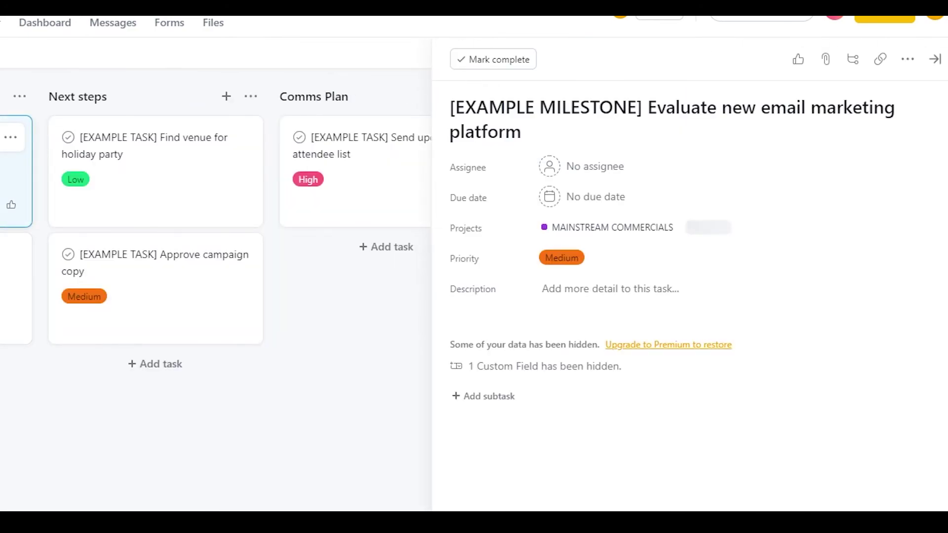
pyautogui.click(907, 59)
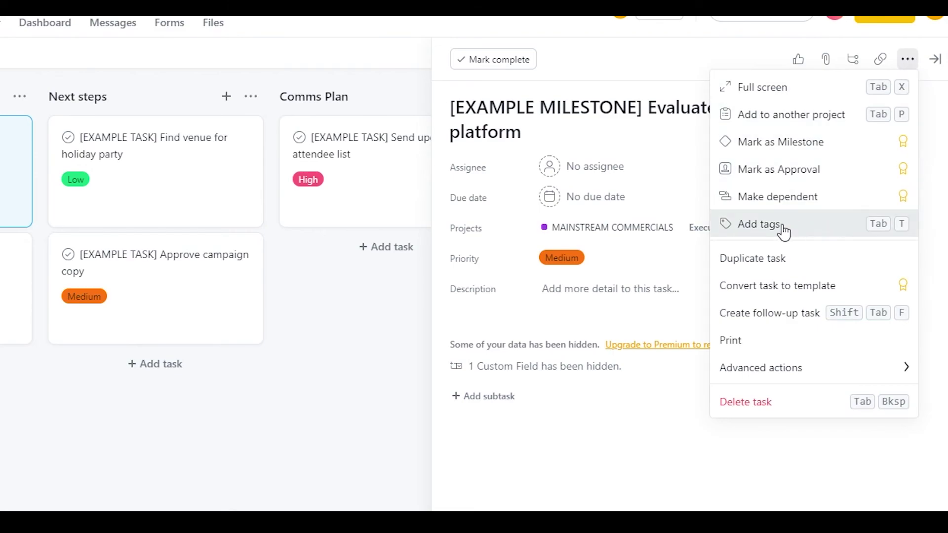
pyautogui.click(816, 227)
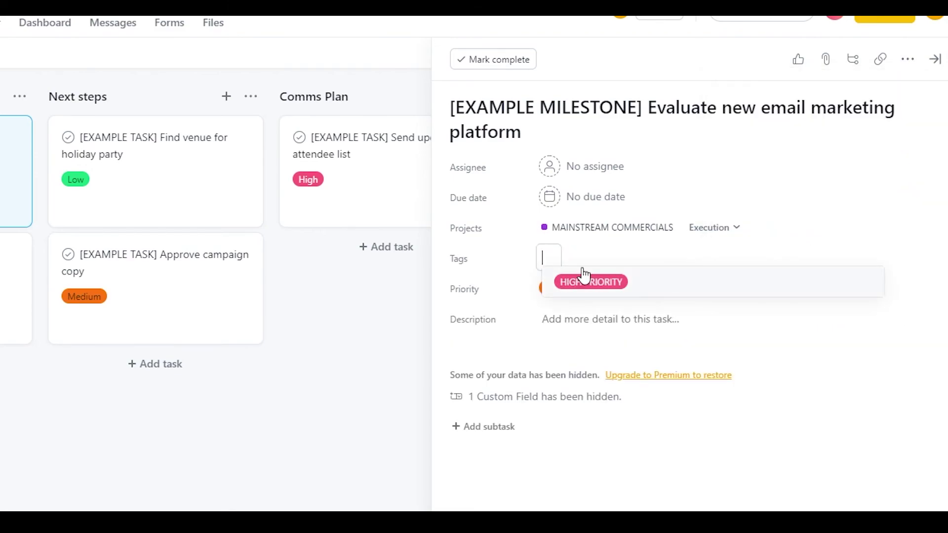
pyautogui.click(475, 268)
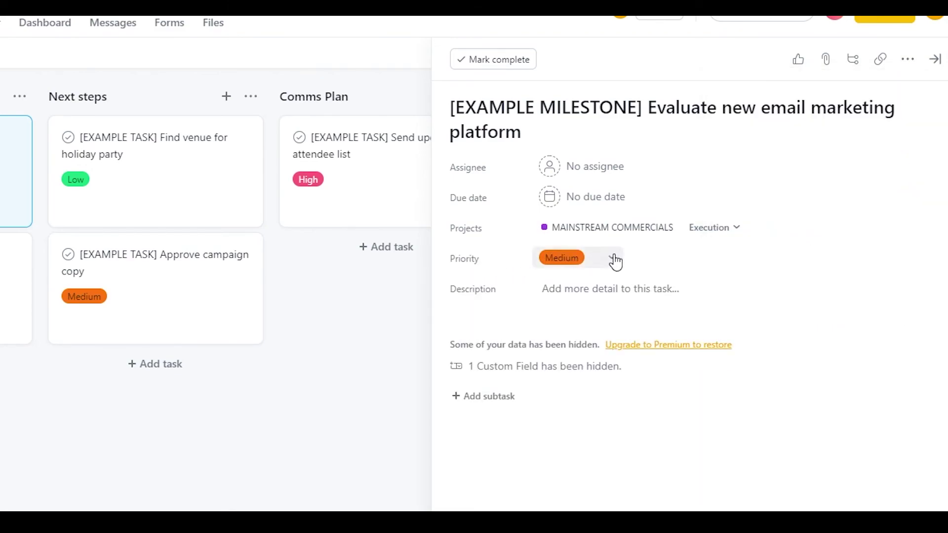
pyautogui.click(614, 260)
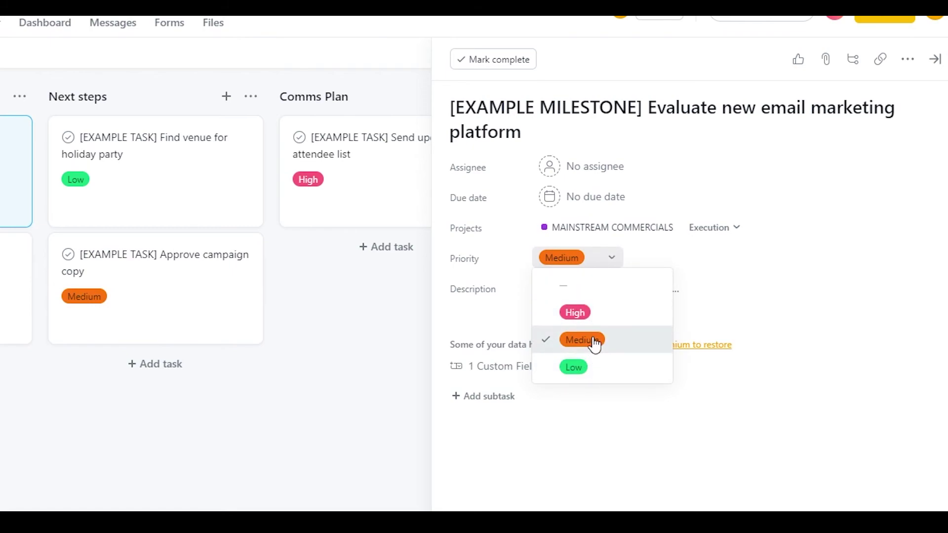
pyautogui.click(276, 377)
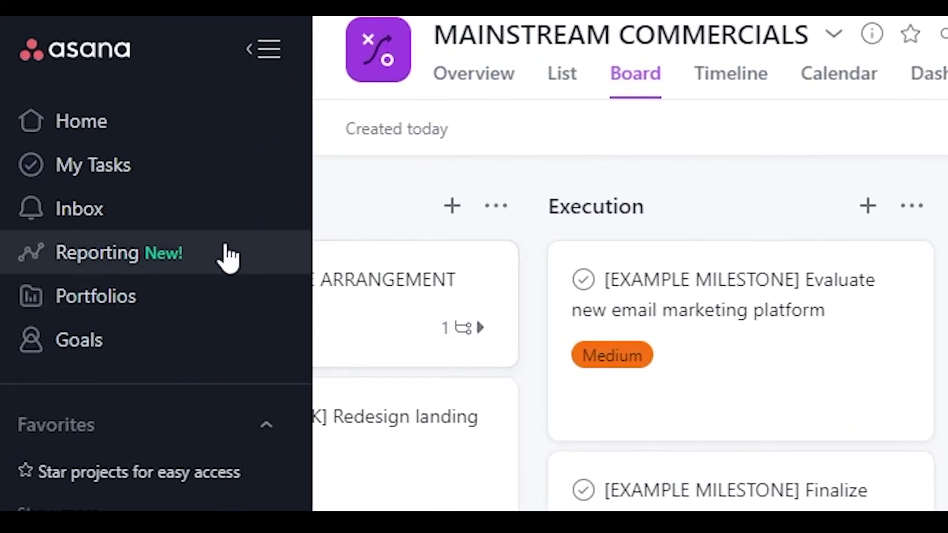
# Step: Open the sent messages in the Inbox and look at the blank form for a new message
pyautogui.click(132, 223)
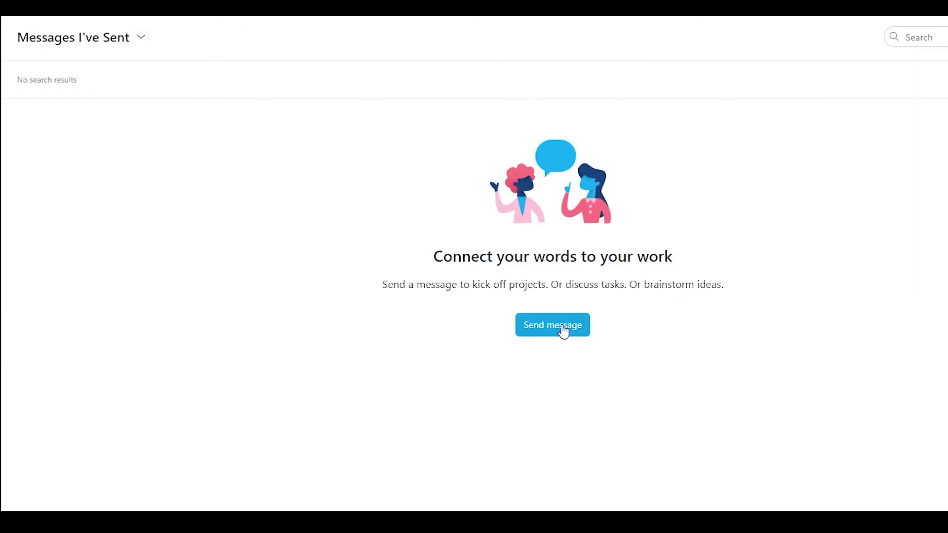
pyautogui.click(561, 330)
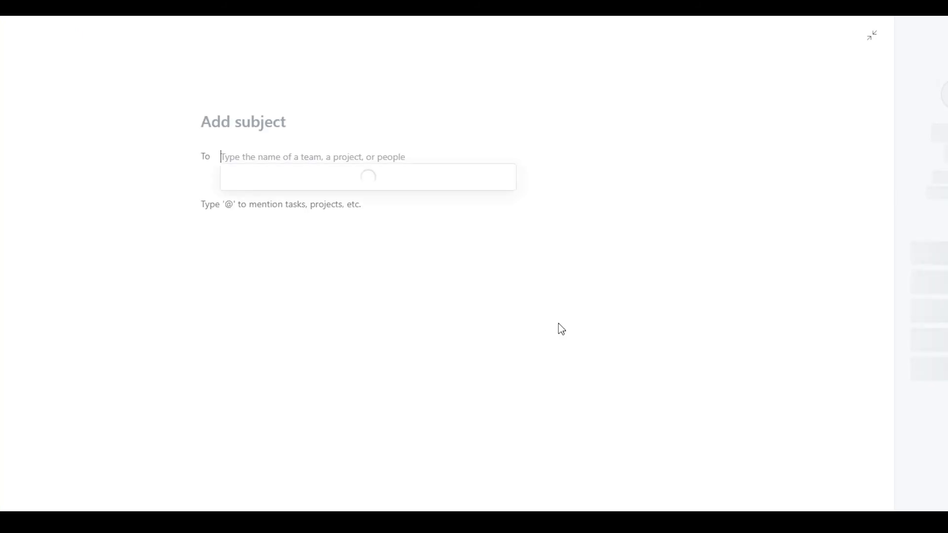
pyautogui.click(427, 330)
# Step: View the My Tasks list and return to the Home page with the recent projects
pyautogui.click(98, 74)
pyautogui.click(294, 214)
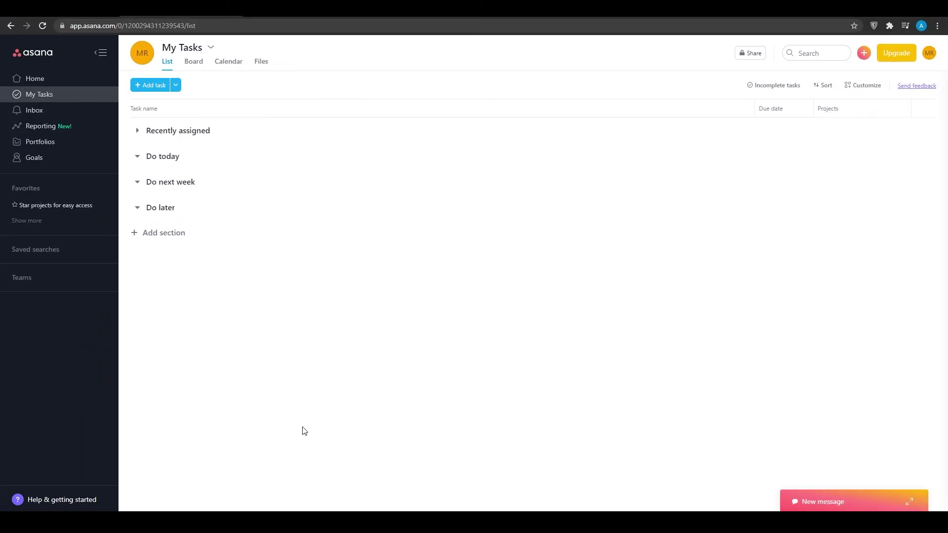
pyautogui.click(58, 81)
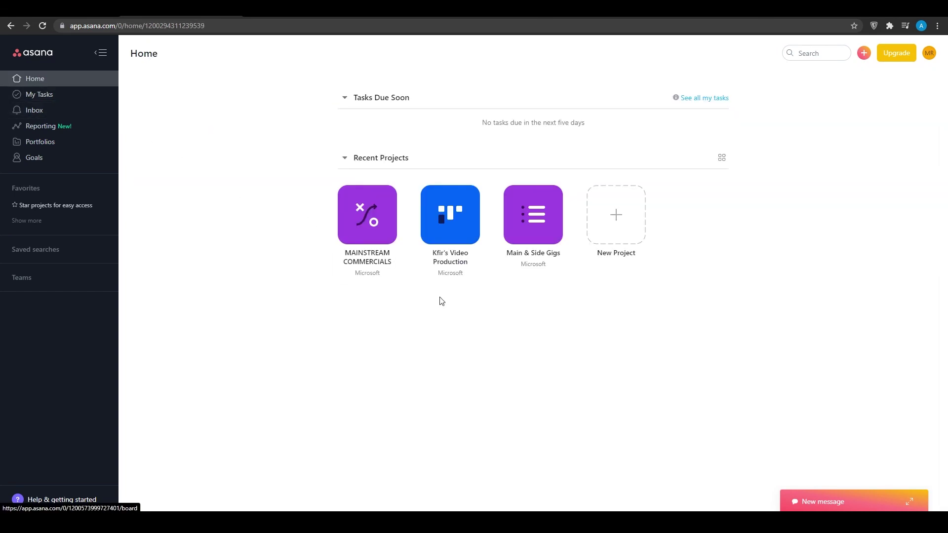